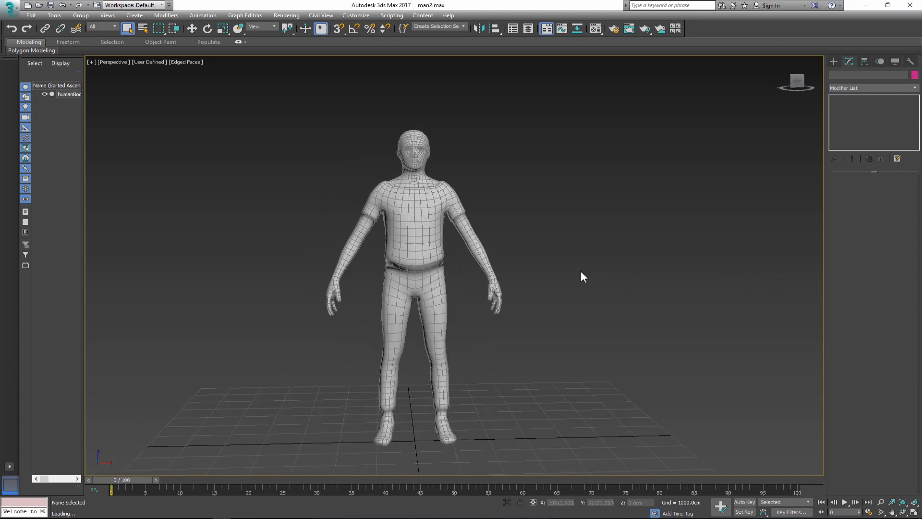
Add a UVW Mapping Clear modifier to the selected humanBody mesh
click(439, 246)
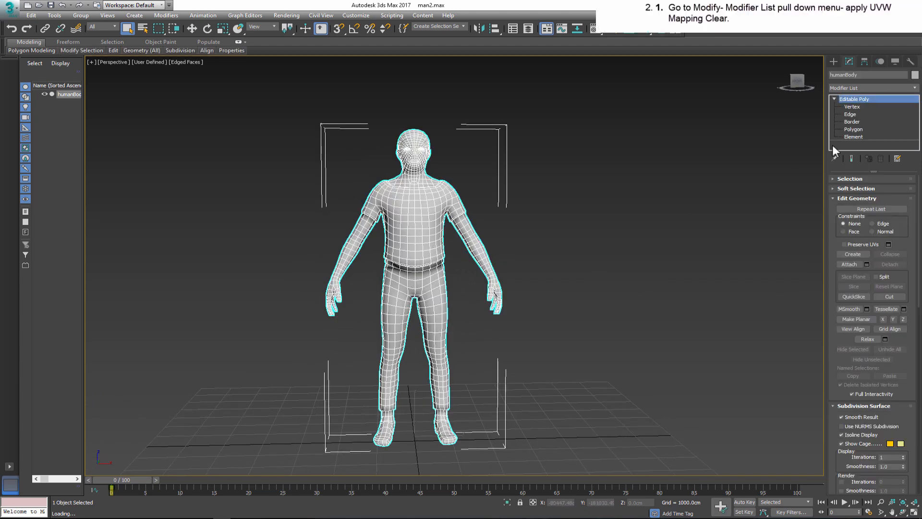
click(916, 92)
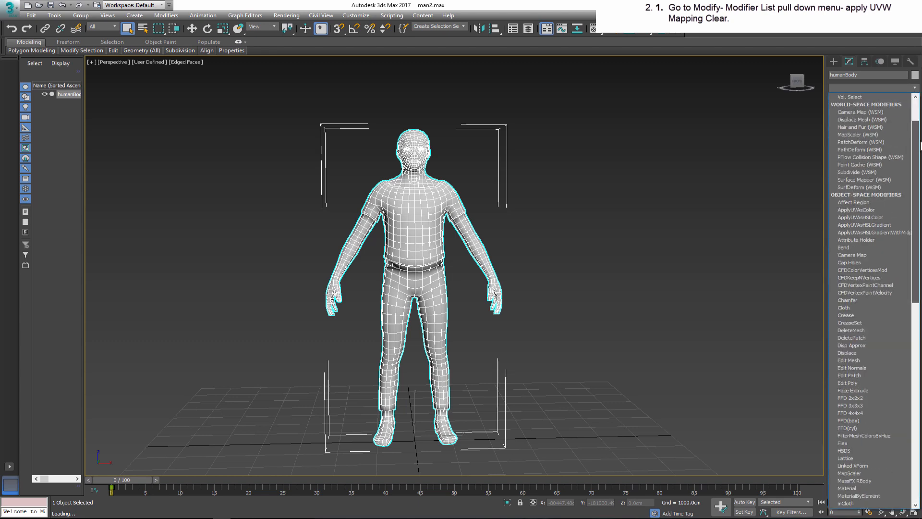
scroll(871, 288, down, 15)
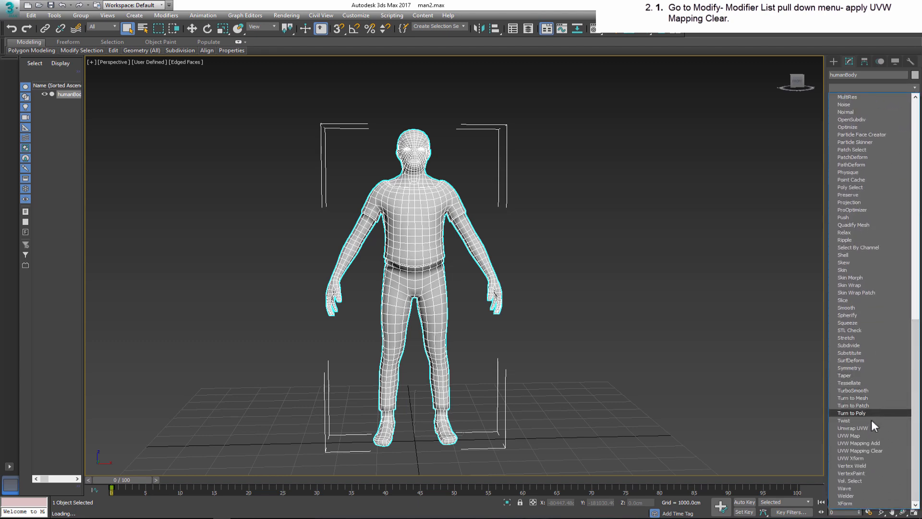
click(888, 452)
Collapse the stack at UVW Mapping Clear and reopen the modifier list for Unwrap UVW
right_click(883, 100)
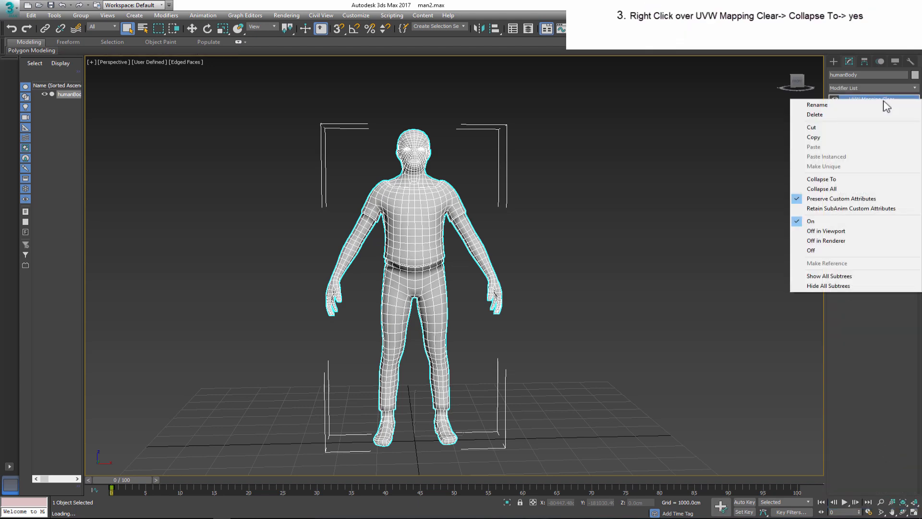
click(850, 181)
click(506, 298)
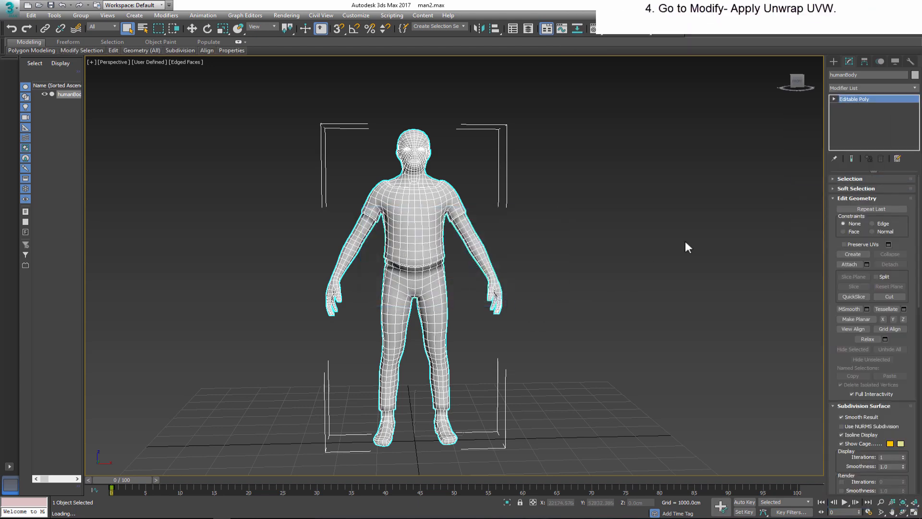
click(917, 89)
drag(917, 180, 919, 322)
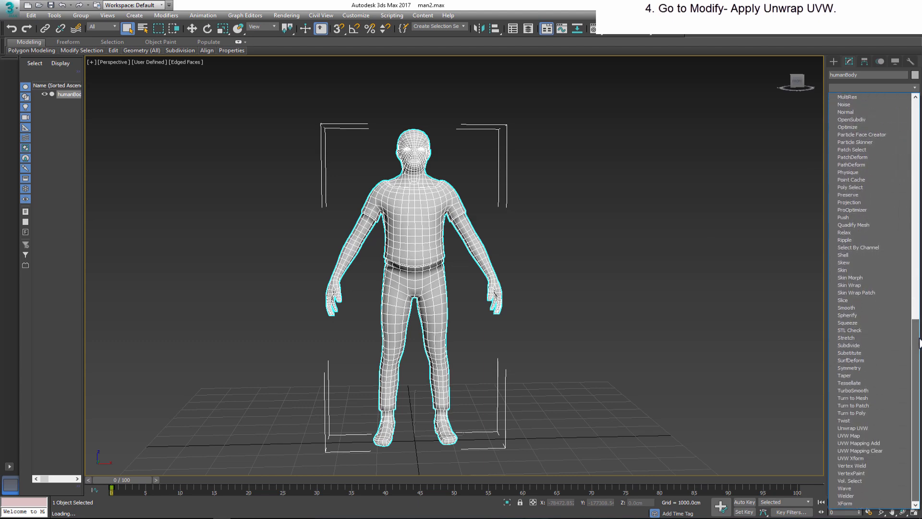
Apply Unwrap UVW, switch to edge selection and turn the waist loop into a seam
click(865, 427)
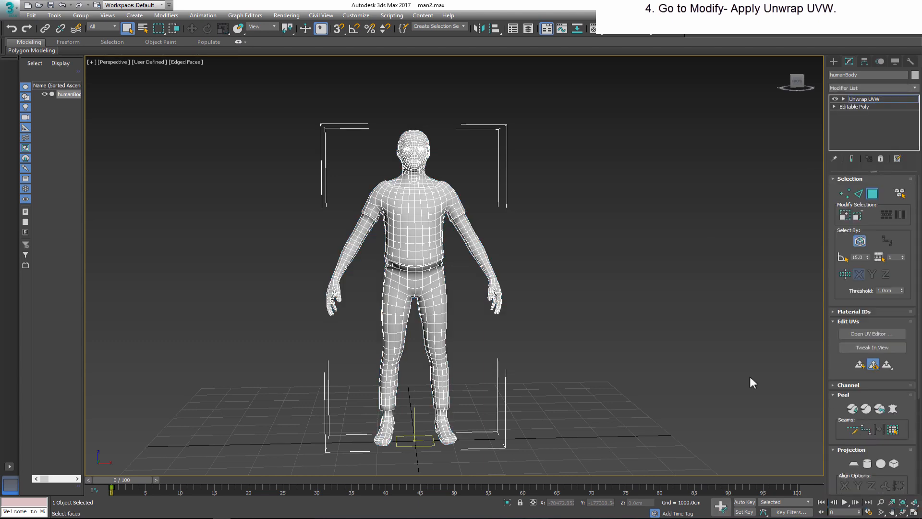
scroll(509, 304, up, 5)
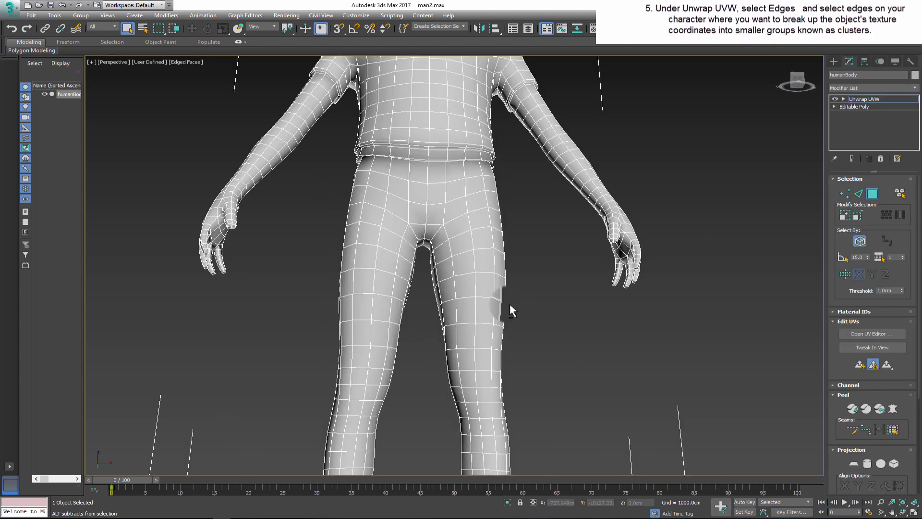
click(857, 192)
scroll(440, 184, up, 2)
scroll(430, 164, up, 3)
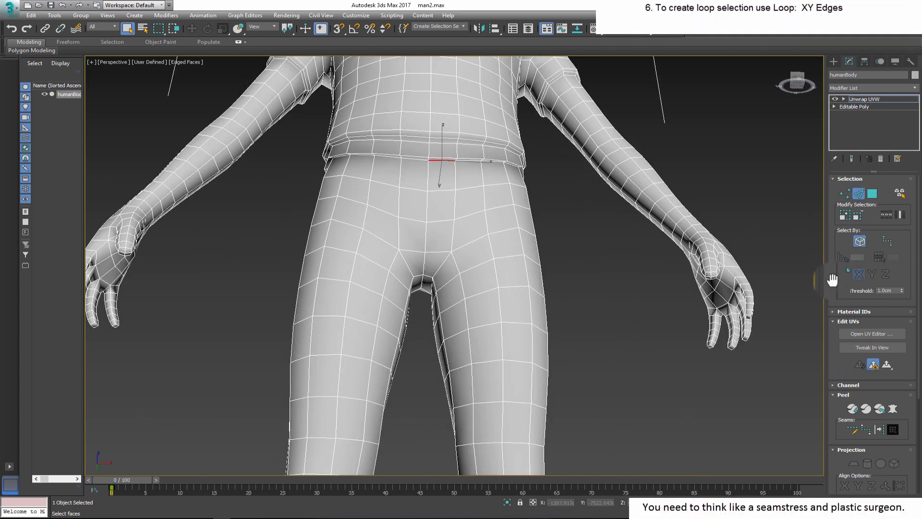
click(885, 216)
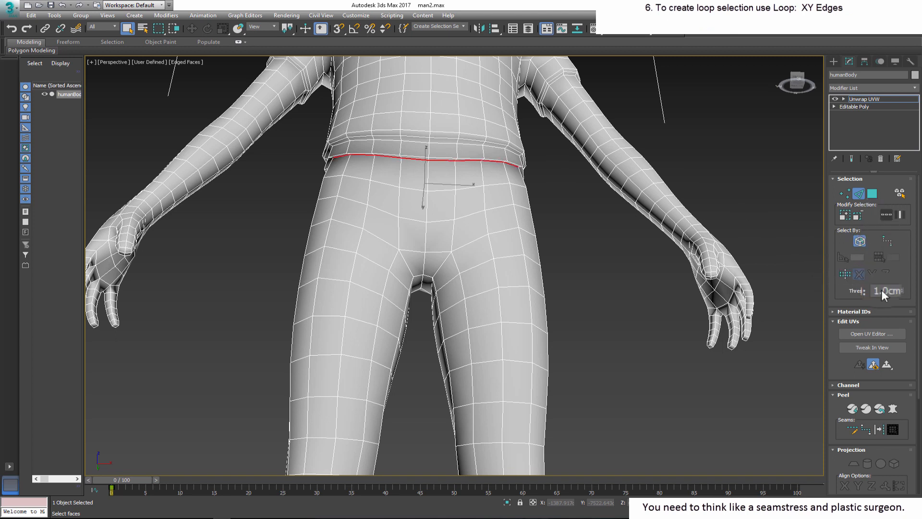
click(881, 430)
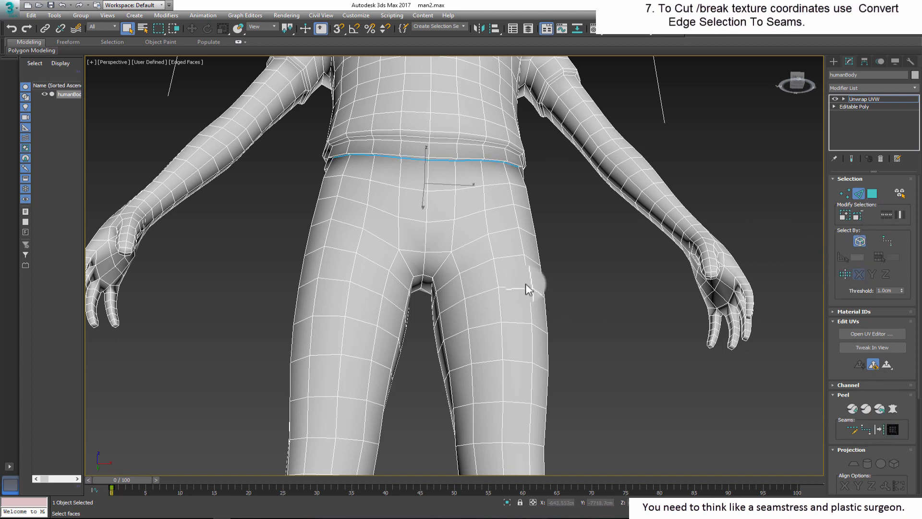
Convert a second waist edge loop into a seam and swing round to the back of the legs
alt+middle_drag(438, 246, 444, 248)
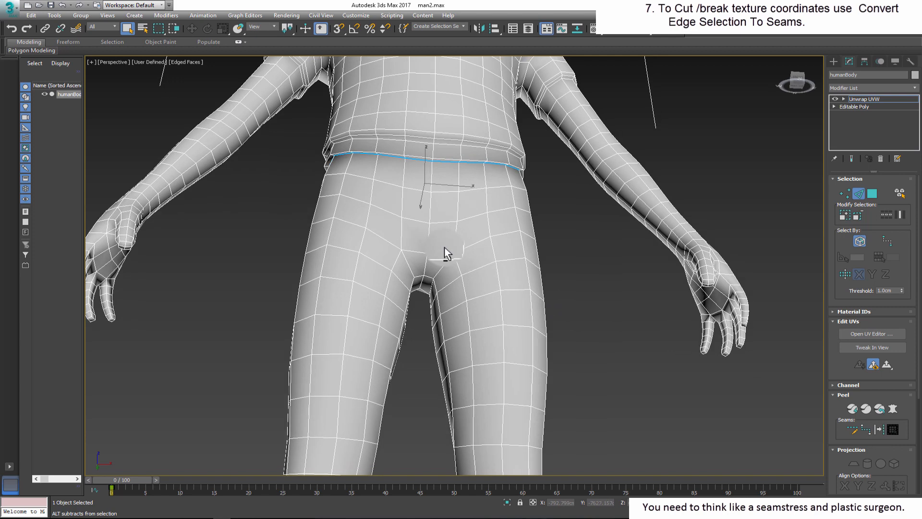
click(446, 147)
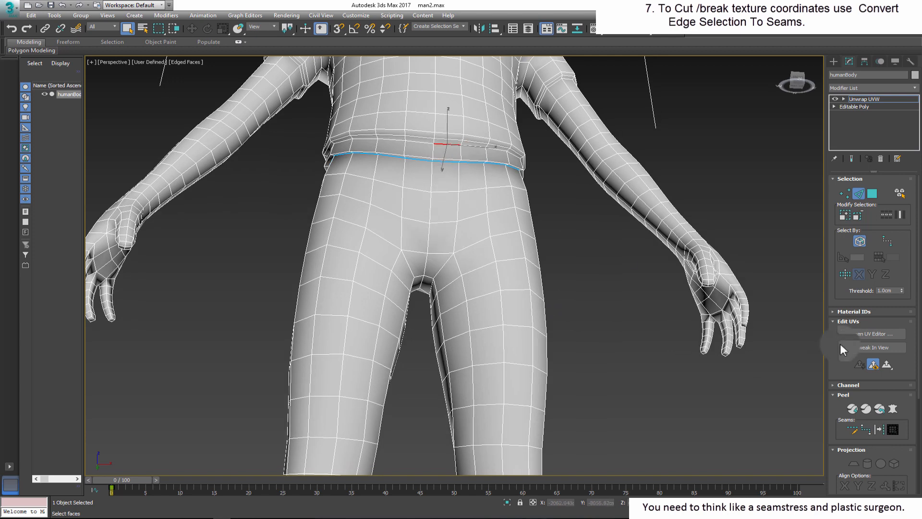
click(884, 214)
click(882, 431)
click(878, 432)
alt+middle_drag(545, 308, 550, 300)
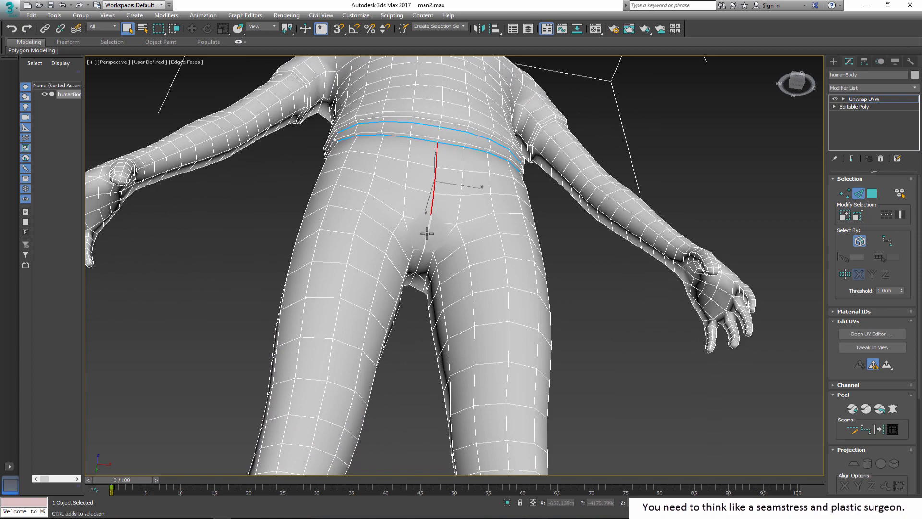
mouse_move(413, 280)
alt+middle_down()
mouse_move(432, 288)
mouse_move(563, 283)
alt+middle_up()
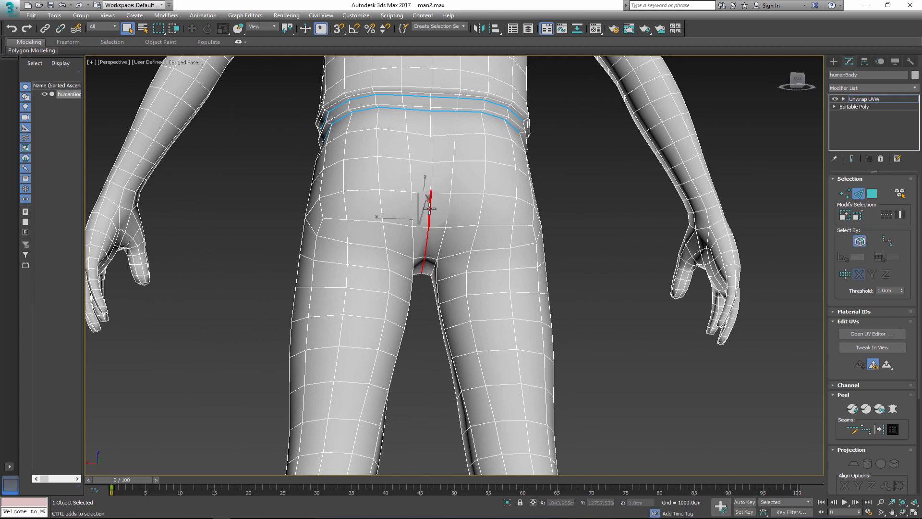
Finish the point-to-point path up the back to the waist and make it a seam
click(431, 112)
right_click(464, 189)
click(878, 429)
mouse_move(639, 386)
middle_down()
mouse_move(616, 371)
mouse_move(613, 237)
middle_up()
mouse_move(585, 375)
middle_down()
mouse_move(583, 307)
mouse_move(590, 295)
middle_up()
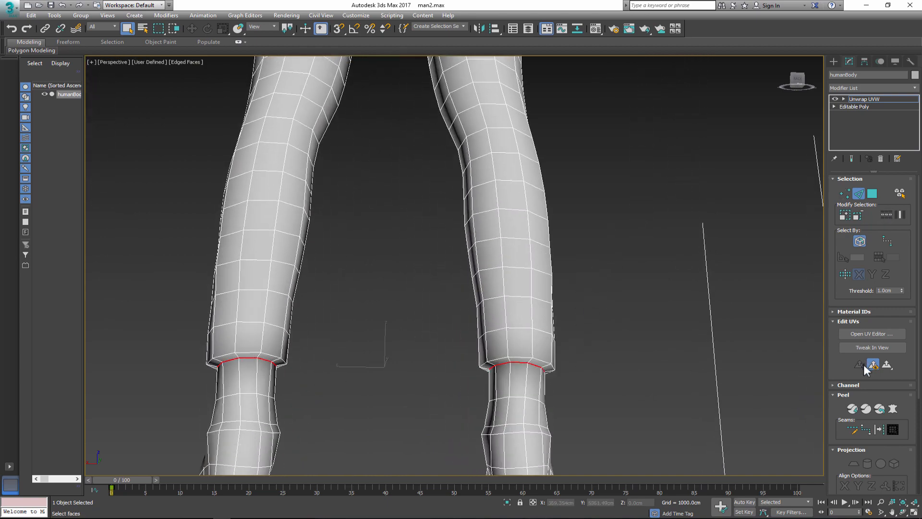
Draw a point-to-point seam path up the thigh
click(887, 429)
mouse_move(543, 335)
alt+middle_down()
mouse_move(407, 213)
mouse_move(386, 281)
alt+middle_up()
click(393, 252)
alt+middle_drag(426, 375, 420, 364)
mouse_move(520, 371)
alt+middle_down()
mouse_move(550, 363)
mouse_move(480, 353)
mouse_move(496, 346)
mouse_move(426, 379)
mouse_move(470, 292)
mouse_move(577, 308)
mouse_move(684, 273)
alt+middle_up()
Convert the upper-foot and lower-foot edge loops into seams
click(864, 216)
alt+middle_drag(648, 303, 498, 379)
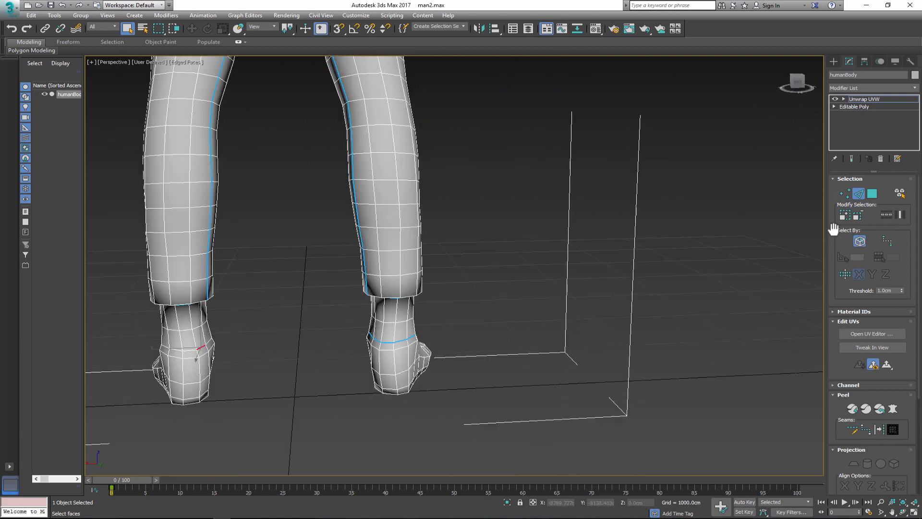
mouse_move(712, 353)
alt+middle_down()
mouse_move(552, 271)
mouse_move(471, 334)
mouse_move(494, 288)
alt+middle_up()
click(887, 214)
click(878, 430)
click(469, 361)
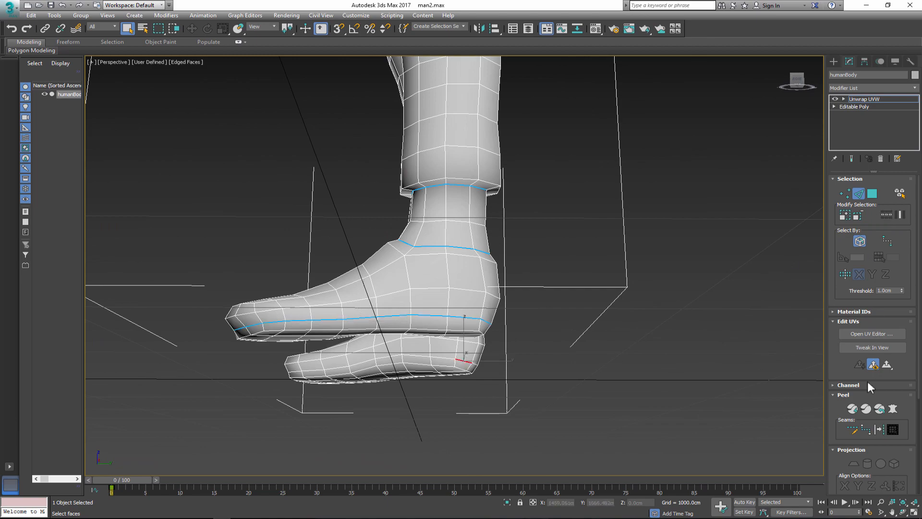
click(887, 215)
click(878, 430)
Pick seam edges along the back of the leg and under the right foot
mouse_move(383, 336)
alt+middle_down()
mouse_move(515, 313)
mouse_move(309, 357)
mouse_move(339, 345)
alt+middle_up()
click(329, 335)
ctrl+click(580, 321)
mouse_move(580, 324)
alt+middle_down()
mouse_move(557, 353)
mouse_move(583, 351)
alt+middle_up()
mouse_move(796, 416)
alt+middle_down()
mouse_move(488, 353)
mouse_move(527, 383)
mouse_move(657, 360)
alt+middle_up()
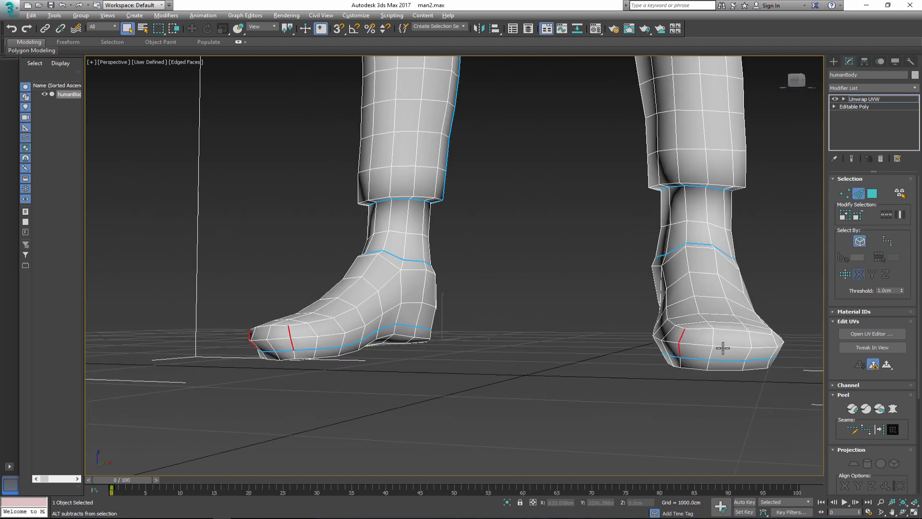
scroll(710, 356, up, 5)
ctrl+click(684, 414)
scroll(675, 382, down, 3)
scroll(718, 272, down, 3)
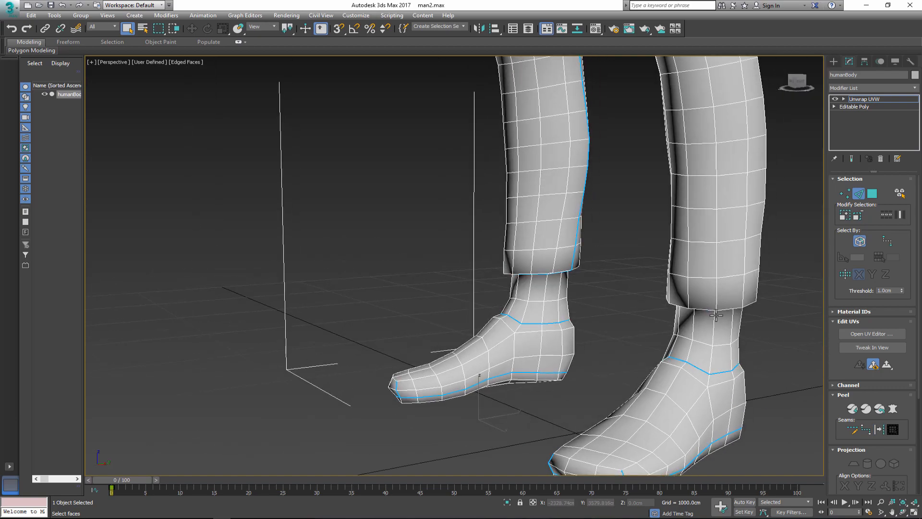
Convert the sleeve edge loop into a seam
middle_drag(718, 272, 706, 403)
scroll(699, 210, up, 4)
scroll(699, 211, up, 2)
ctrl+click(681, 205)
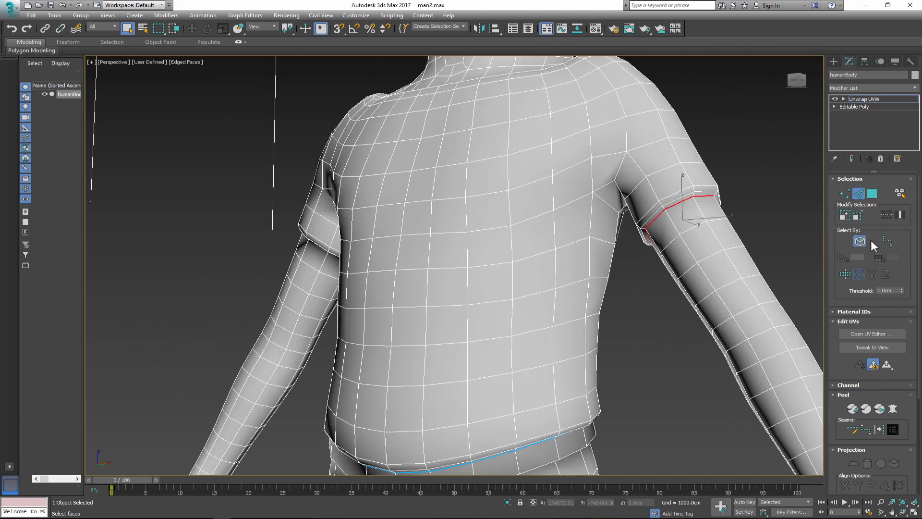
click(879, 429)
scroll(411, 290, up, 3)
scroll(433, 278, down, 3)
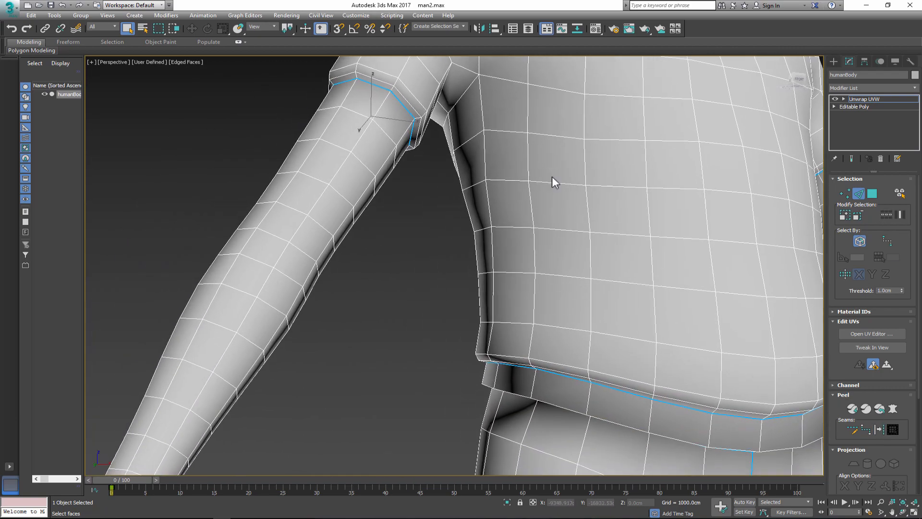
Loop the side edge from hip to arm and convert it into a seam
alt+middle_drag(432, 278, 571, 210)
scroll(429, 228, up, 2)
click(886, 215)
alt+middle_drag(417, 282, 525, 294)
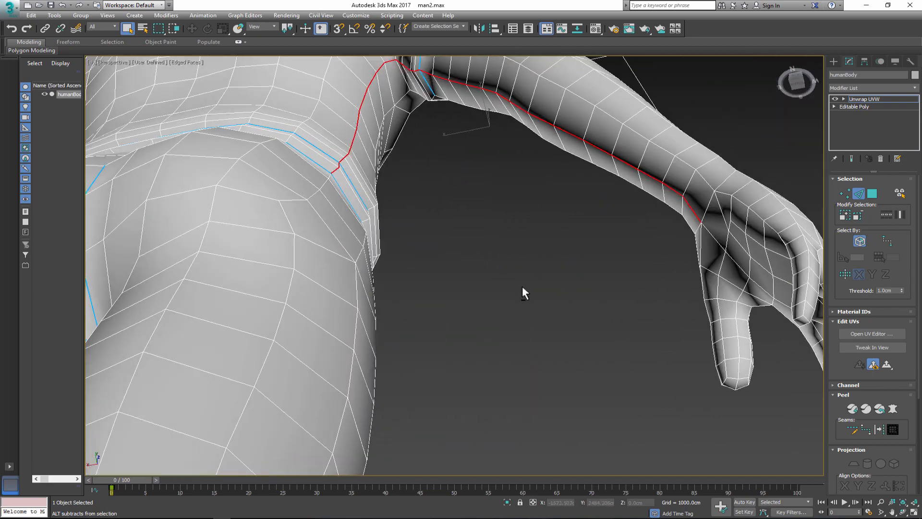
click(865, 429)
scroll(636, 374, up, 2)
Select the edge loop running down the torso side toward the armpit
mouse_move(690, 362)
alt+middle_down()
mouse_move(654, 339)
mouse_move(625, 341)
alt+middle_up()
scroll(684, 342, down, 3)
mouse_move(684, 343)
alt+middle_down()
mouse_move(638, 340)
mouse_move(597, 238)
alt+middle_up()
double_click(651, 334)
alt+middle_drag(651, 334, 607, 301)
mouse_move(568, 253)
alt+middle_down()
mouse_move(565, 342)
mouse_move(646, 391)
mouse_move(591, 287)
alt+middle_up()
scroll(567, 296, up, 3)
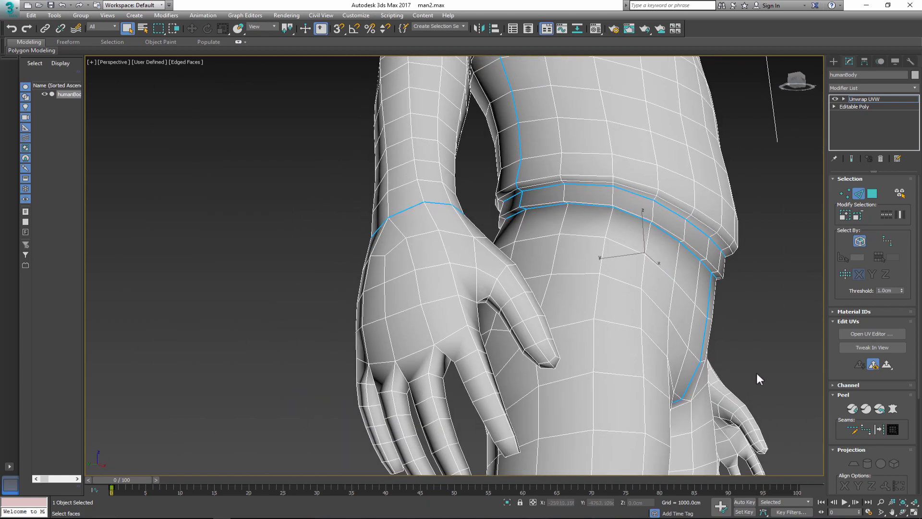
Use Edit Seams to close the gap in the waist hem seam
click(855, 431)
scroll(658, 346, up, 3)
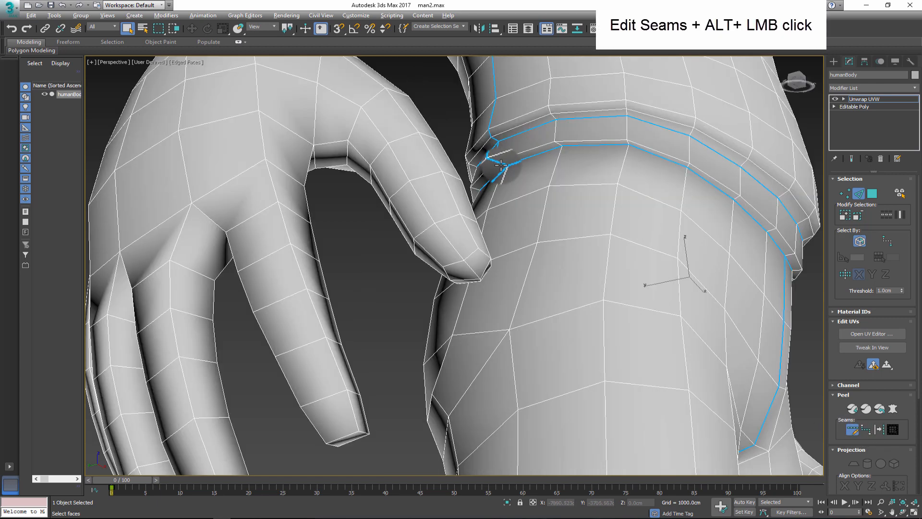
click(495, 158)
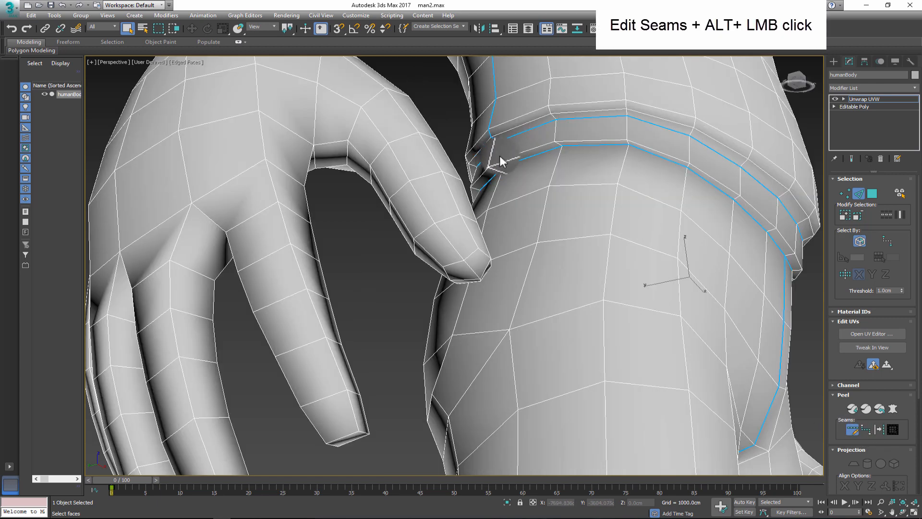
scroll(551, 228, down, 3)
scroll(551, 229, down, 1)
scroll(551, 228, down, 2)
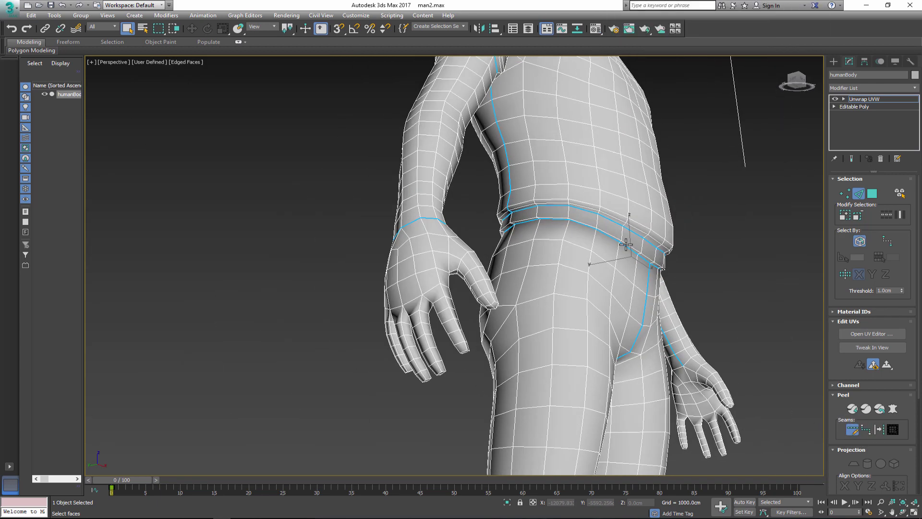
mouse_move(551, 228)
alt+middle_down()
mouse_move(520, 229)
mouse_move(516, 218)
mouse_move(594, 261)
mouse_move(516, 263)
alt+middle_up()
Loop the shoulder edges into a seam and pick a vertical edge above it
click(531, 238)
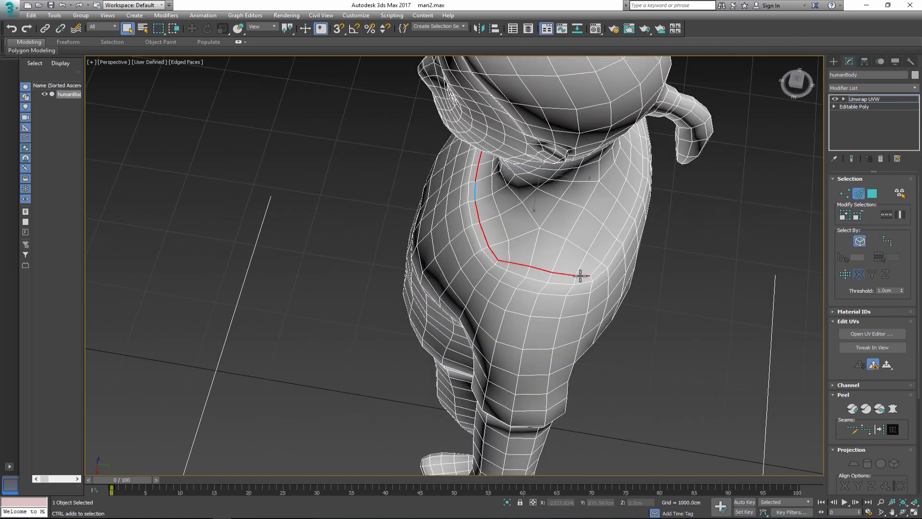
alt+middle_drag(588, 275, 655, 218)
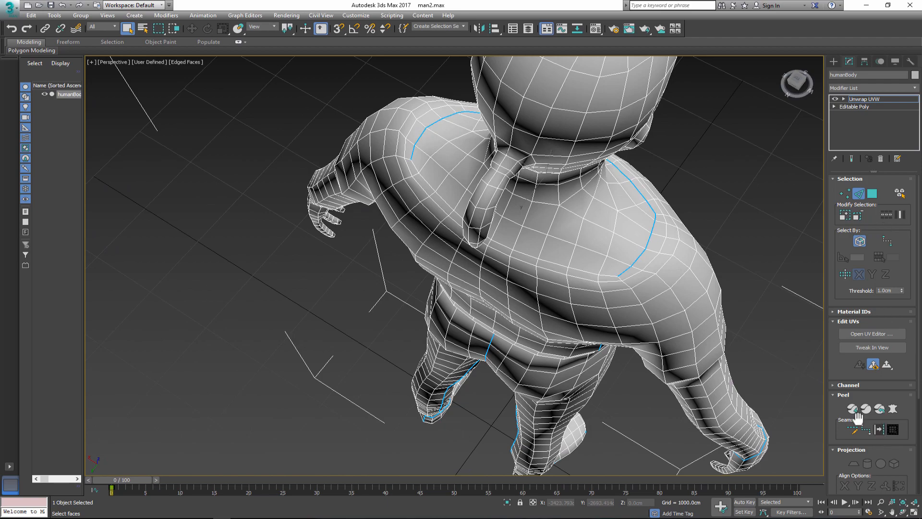
click(884, 216)
click(879, 408)
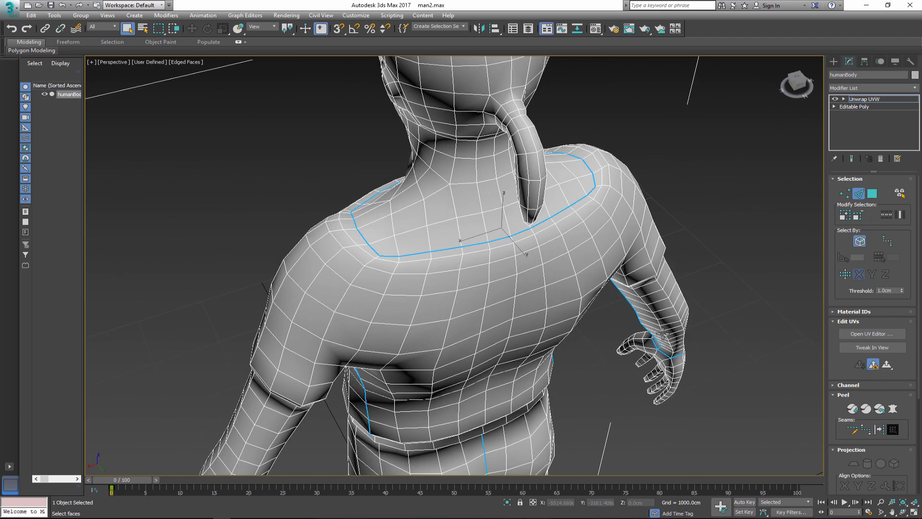
mouse_move(590, 361)
alt+middle_down()
mouse_move(632, 278)
mouse_move(607, 300)
alt+middle_up()
click(605, 273)
mouse_move(601, 231)
alt+middle_down()
mouse_move(597, 289)
mouse_move(611, 248)
alt+middle_up()
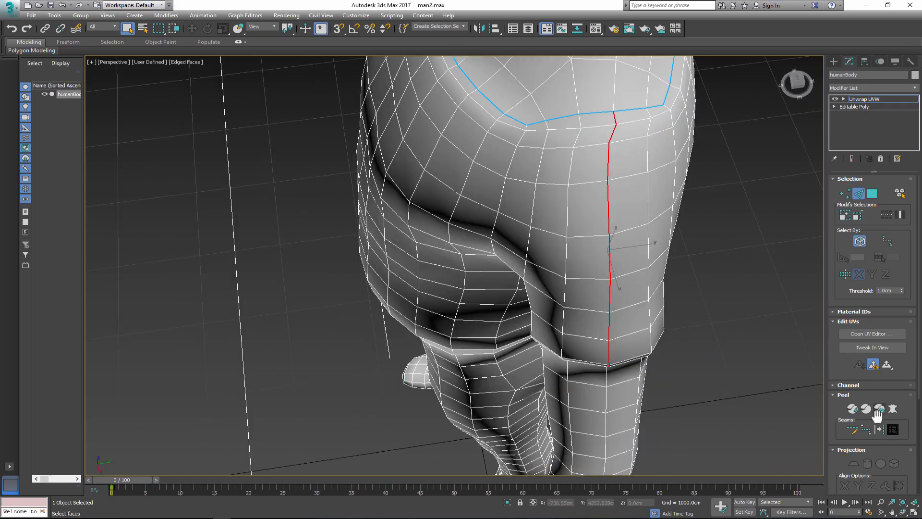
Draw a point-to-point seam down the rear hip
click(891, 430)
scroll(628, 324, down, 3)
mouse_move(627, 324)
alt+middle_down()
mouse_move(617, 310)
mouse_move(576, 338)
mouse_move(566, 266)
mouse_move(586, 376)
mouse_move(577, 276)
alt+middle_up()
scroll(565, 362, up, 3)
click(565, 362)
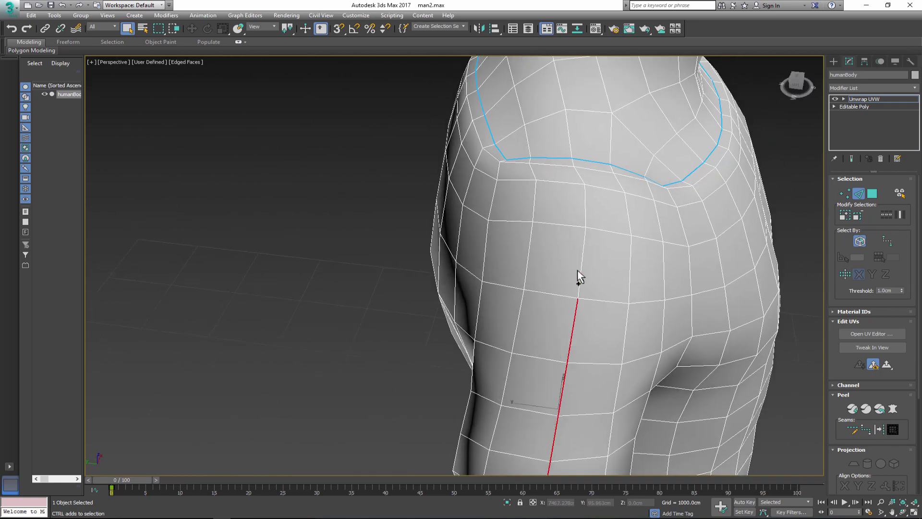
click(574, 167)
scroll(574, 168, down, 3)
Draw a point-to-point seam around the neck and extend it around the ear
alt+middle_drag(757, 288, 797, 349)
scroll(405, 208, up, 3)
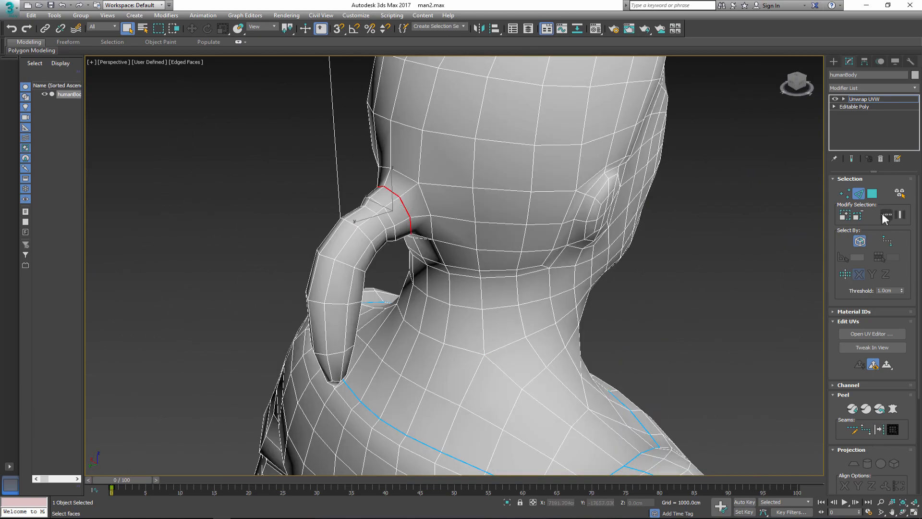
scroll(367, 243, down, 3)
click(360, 245)
alt+middle_drag(360, 245, 395, 321)
scroll(389, 224, up, 3)
click(388, 224)
mouse_move(388, 224)
alt+middle_down()
mouse_move(422, 232)
mouse_move(494, 190)
mouse_move(519, 189)
alt+middle_up()
click(544, 228)
mouse_move(544, 227)
alt+middle_down()
mouse_move(517, 227)
mouse_move(529, 261)
mouse_move(504, 267)
mouse_move(412, 256)
alt+middle_up()
scroll(457, 267, down, 3)
scroll(450, 263, up, 3)
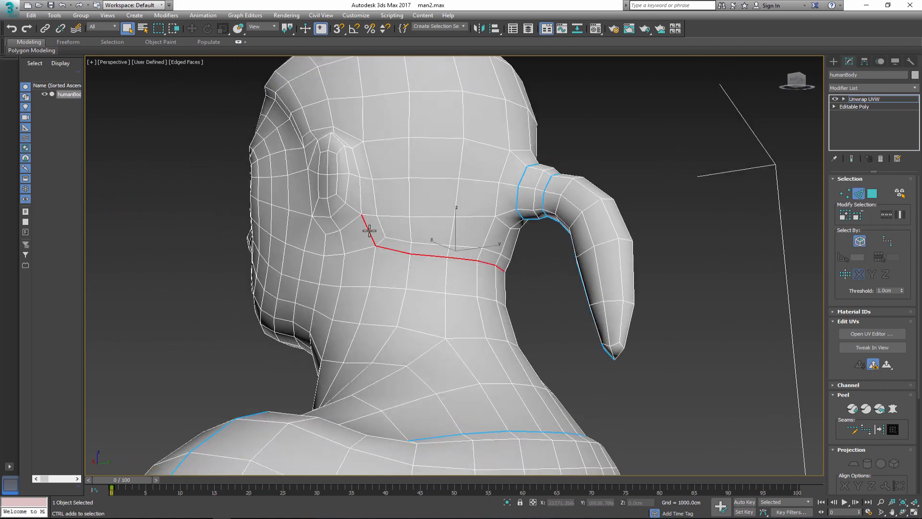
mouse_move(368, 213)
alt+middle_down()
mouse_move(360, 202)
mouse_move(505, 195)
alt+middle_up()
click(329, 193)
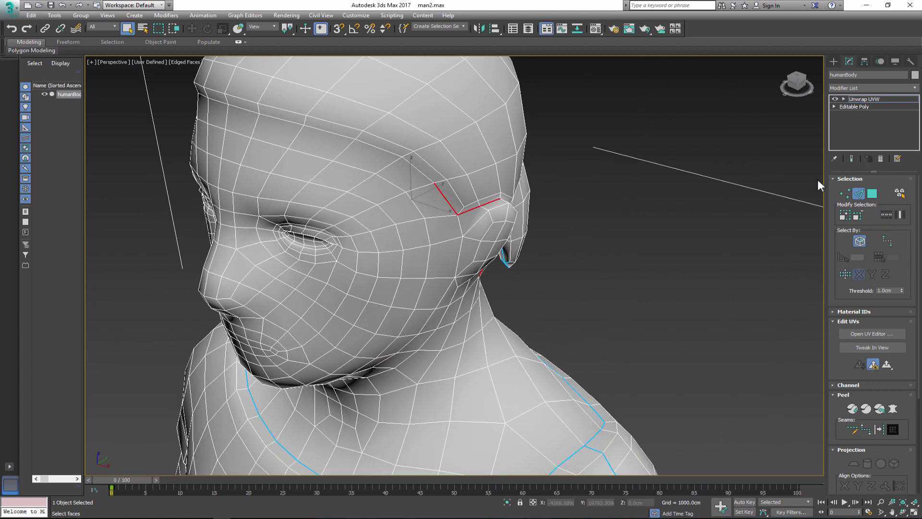
Grow the edge into a loop over the head and convert it into a seam
click(886, 216)
alt+middle_drag(505, 238, 349, 243)
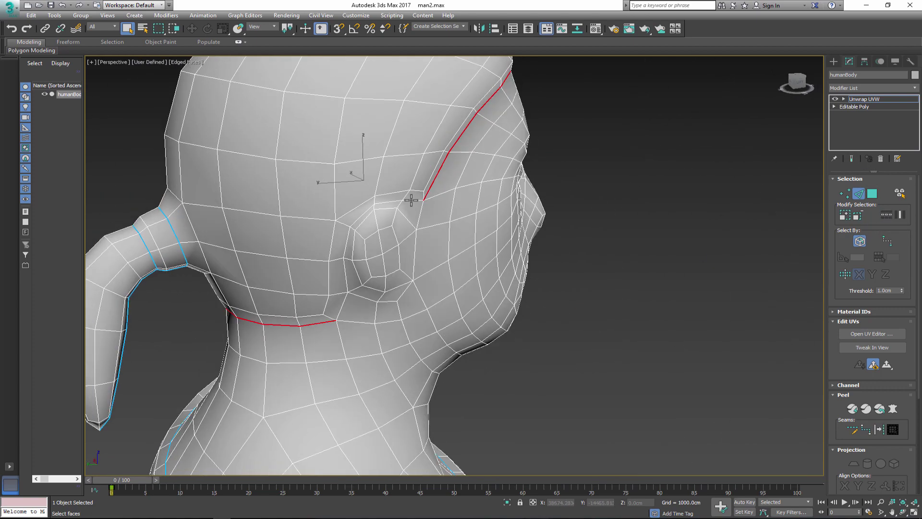
click(881, 431)
alt+middle_drag(504, 295, 395, 296)
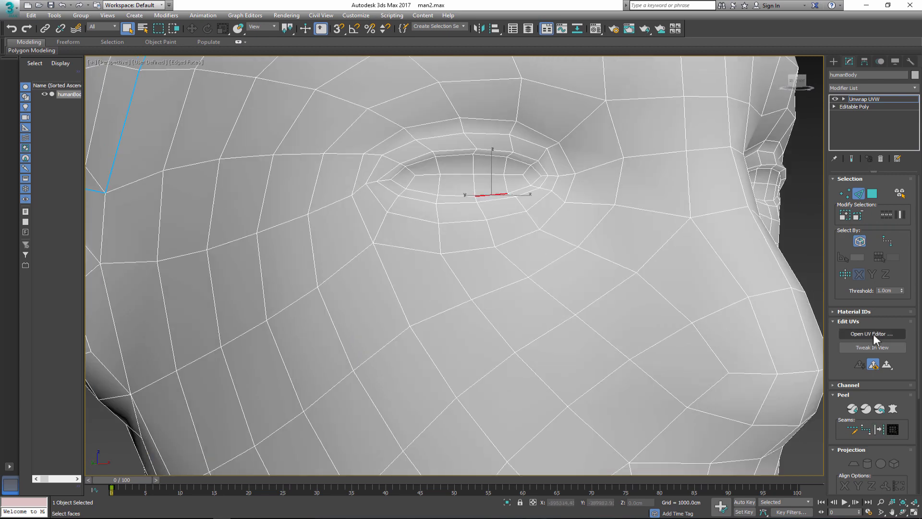
Loop the eye-opening edges and convert them into seams
click(886, 215)
click(880, 430)
alt+middle_drag(757, 303, 631, 250)
click(631, 250)
click(885, 215)
click(881, 431)
mouse_move(612, 303)
alt+middle_down()
mouse_move(667, 364)
mouse_move(505, 356)
mouse_move(514, 354)
mouse_move(503, 329)
mouse_move(517, 354)
mouse_move(482, 337)
alt+middle_up()
scroll(503, 328, down, 3)
scroll(502, 328, up, 5)
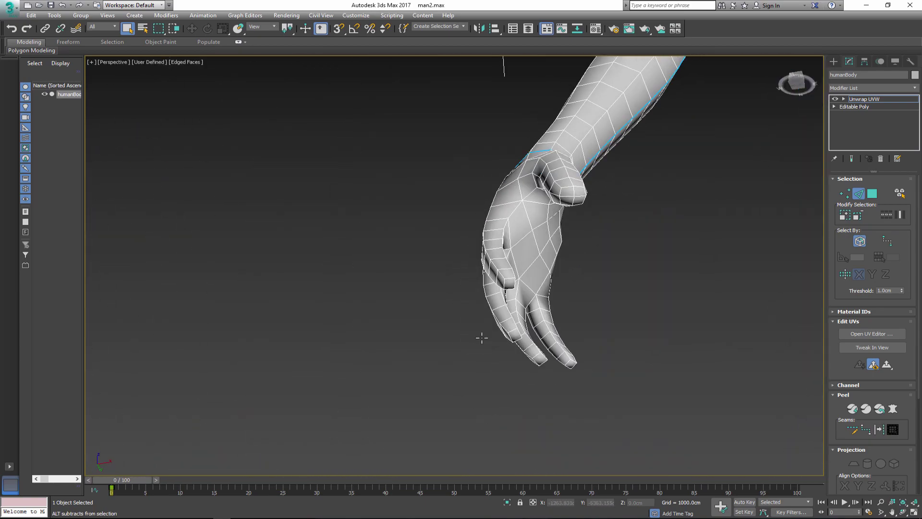
Select edge paths along the thumb and fingers and convert them into seams
click(509, 217)
alt+middle_drag(745, 257, 632, 249)
scroll(496, 289, up, 2)
scroll(506, 302, up, 3)
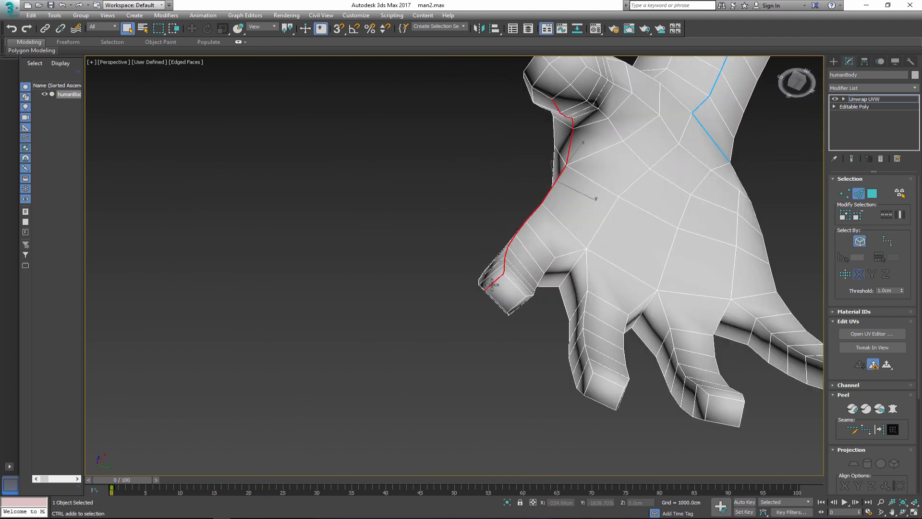
alt+middle_drag(507, 303, 556, 301)
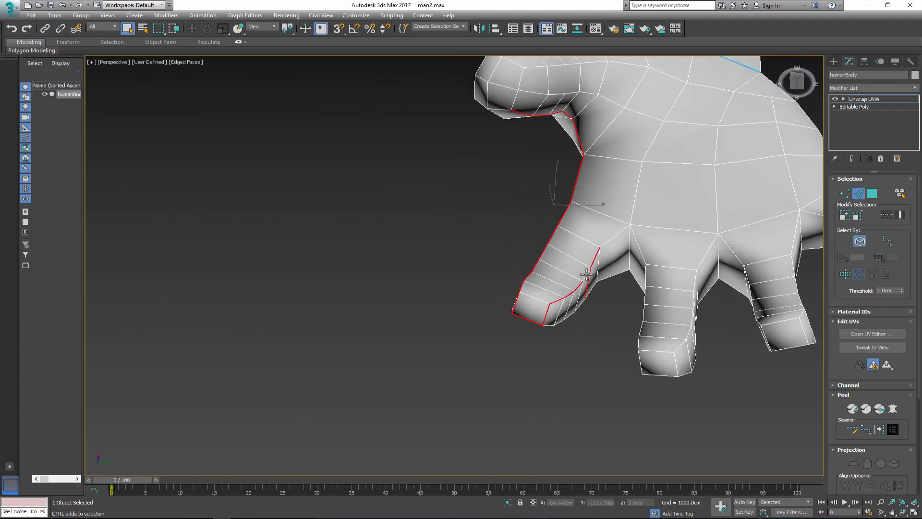
ctrl+click(612, 241)
mouse_move(611, 241)
alt+middle_down()
mouse_move(604, 335)
mouse_move(679, 305)
mouse_move(652, 335)
alt+middle_up()
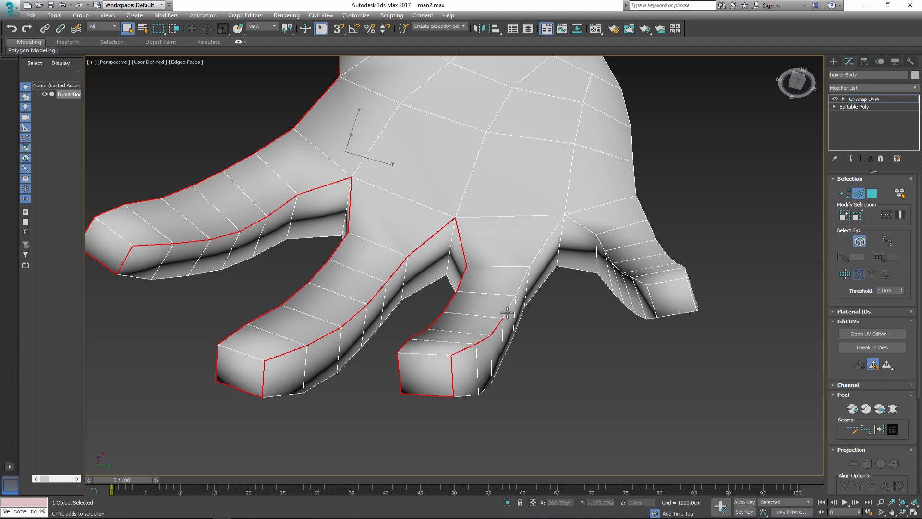
alt+middle_drag(577, 224, 510, 296)
alt+middle_drag(542, 376, 604, 266)
scroll(606, 245, up, 3)
alt+middle_drag(599, 346, 593, 320)
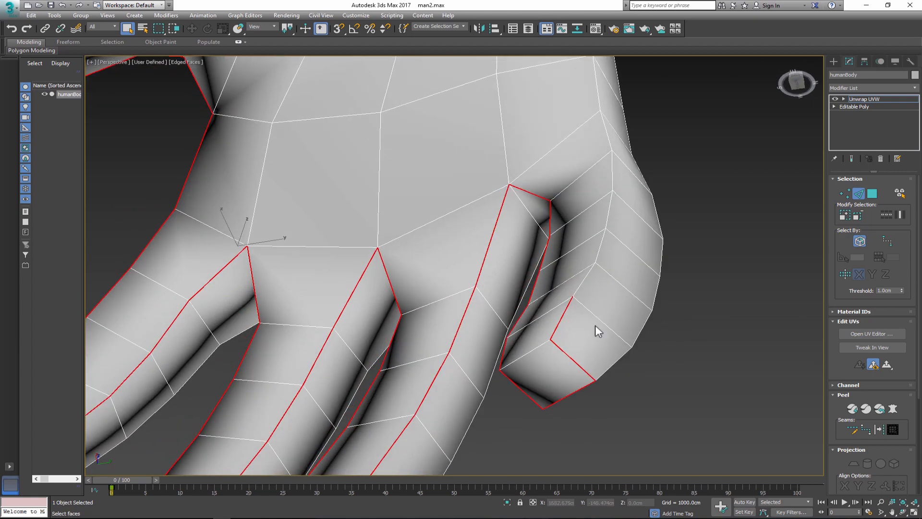
scroll(593, 318, up, 2)
mouse_move(583, 354)
middle_down()
mouse_move(612, 254)
mouse_move(543, 338)
middle_up()
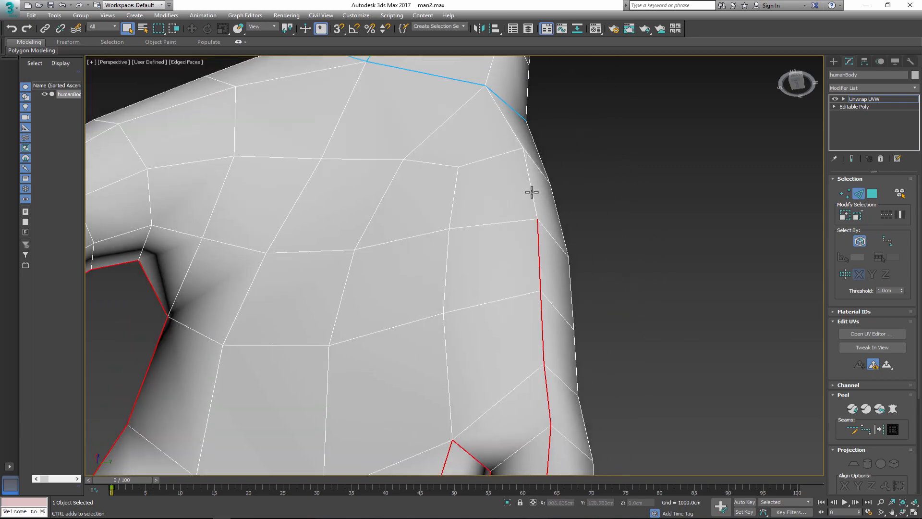
scroll(531, 186, down, 5)
scroll(646, 370, down, 3)
click(646, 370)
Turn the wrist edge into a seam
mouse_move(646, 370)
alt+middle_down()
mouse_move(824, 370)
mouse_move(268, 372)
mouse_move(339, 303)
alt+middle_up()
scroll(268, 372, up, 4)
click(325, 296)
scroll(364, 308, up, 2)
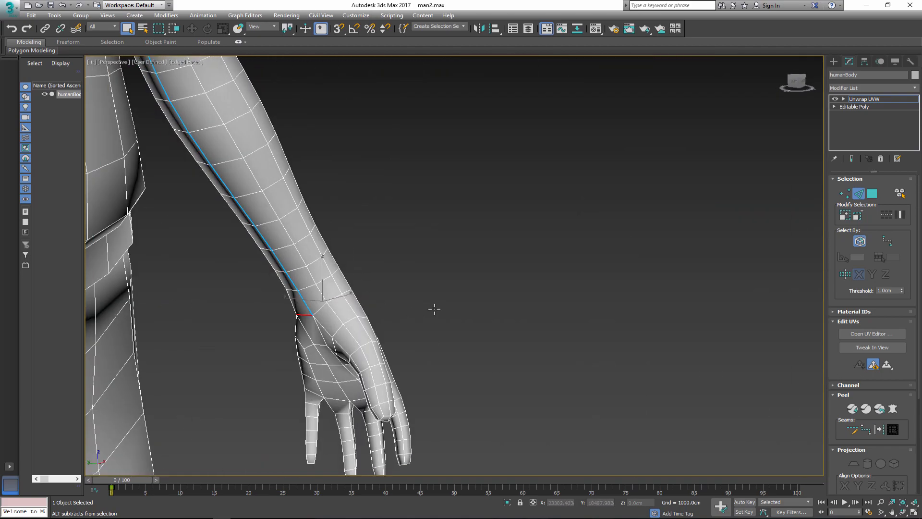
click(880, 431)
scroll(238, 347, down, 4)
scroll(409, 253, up, 5)
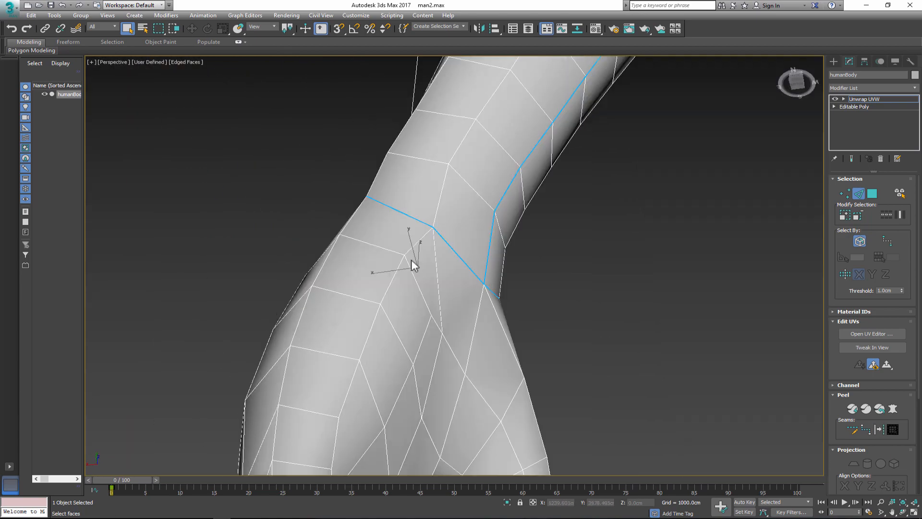
Extend an edge path down the hand and inspect the finger seams from all sides
click(382, 339)
middle_drag(370, 392, 337, 263)
click(350, 345)
alt+middle_drag(371, 404, 354, 382)
mouse_move(360, 343)
alt+middle_down()
mouse_move(347, 228)
mouse_move(263, 290)
alt+middle_up()
alt+middle_drag(206, 252, 234, 204)
mouse_move(220, 282)
alt+middle_down()
mouse_move(239, 419)
mouse_move(294, 370)
mouse_move(233, 289)
alt+middle_up()
alt+middle_drag(170, 306, 227, 214)
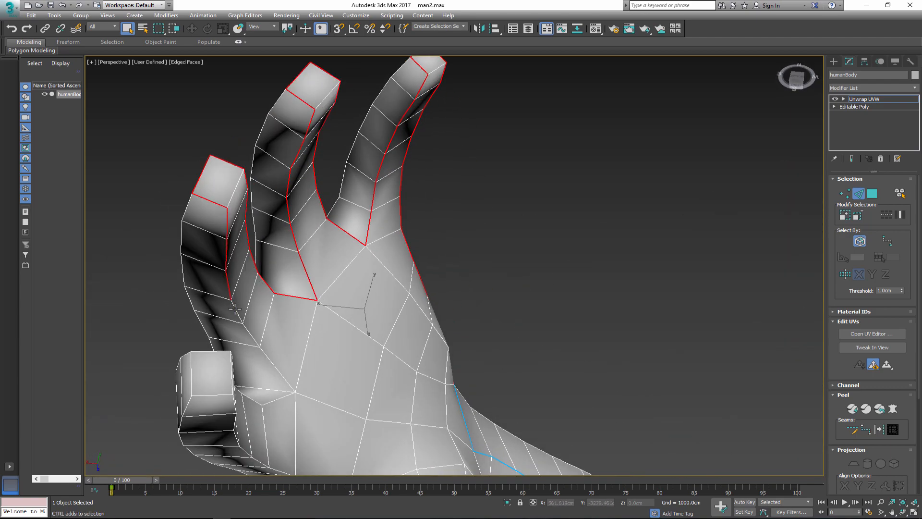
alt+middle_drag(279, 398, 426, 367)
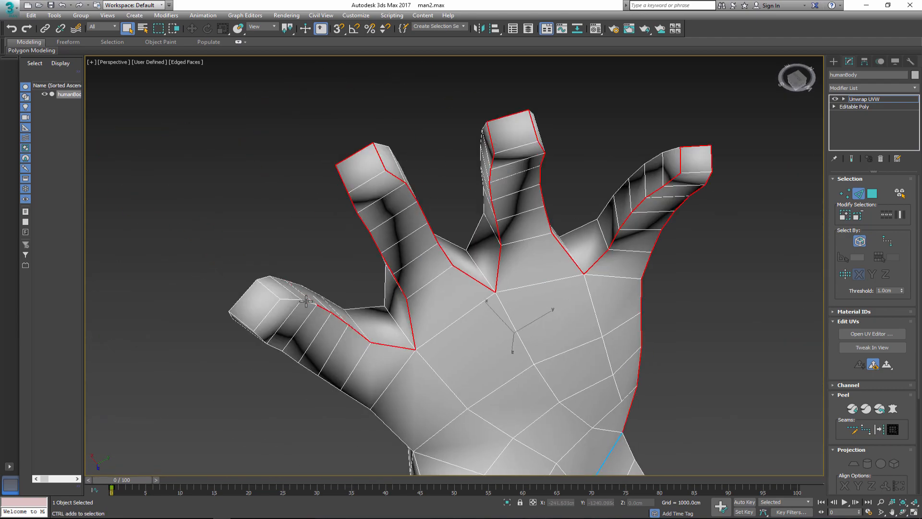
mouse_move(248, 293)
alt+middle_down()
mouse_move(278, 311)
mouse_move(284, 238)
alt+middle_up()
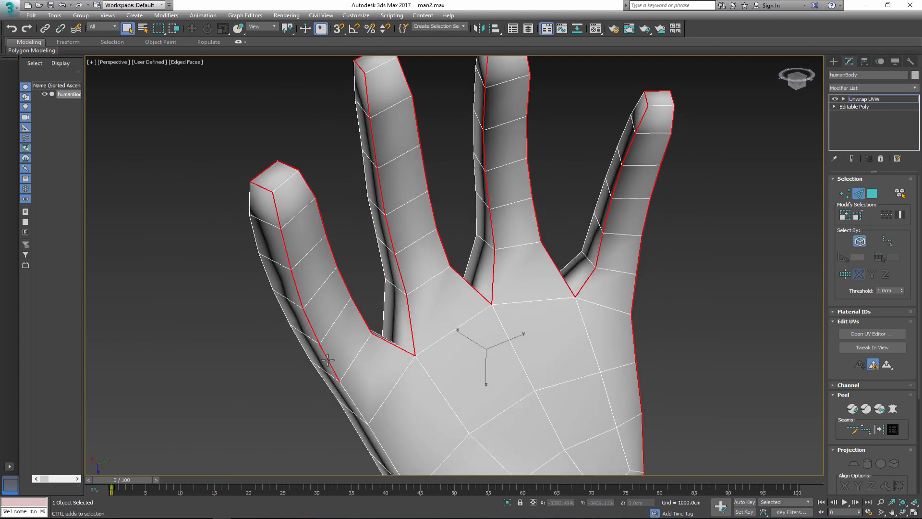
mouse_move(325, 372)
alt+middle_down()
mouse_move(367, 337)
mouse_move(536, 325)
mouse_move(281, 347)
mouse_move(325, 339)
mouse_move(303, 360)
alt+middle_up()
scroll(535, 325, up, 3)
scroll(280, 347, down, 3)
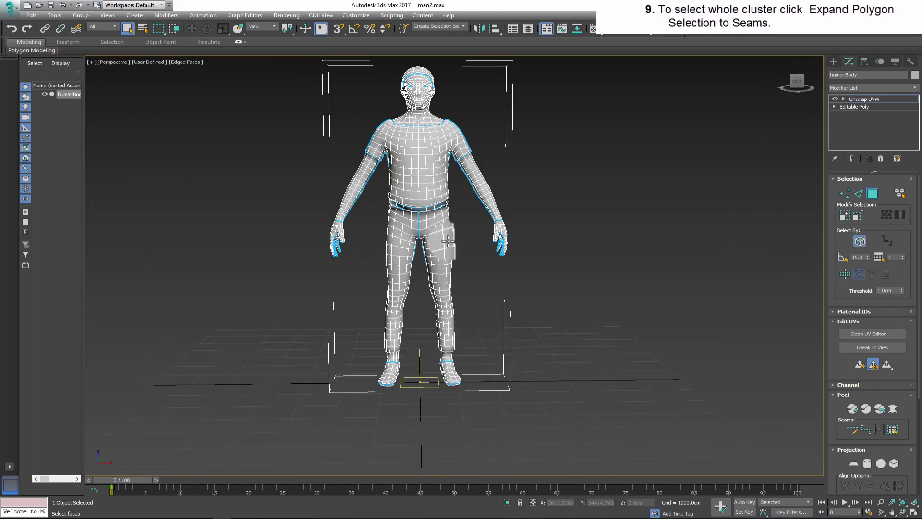
scroll(447, 242, up, 3)
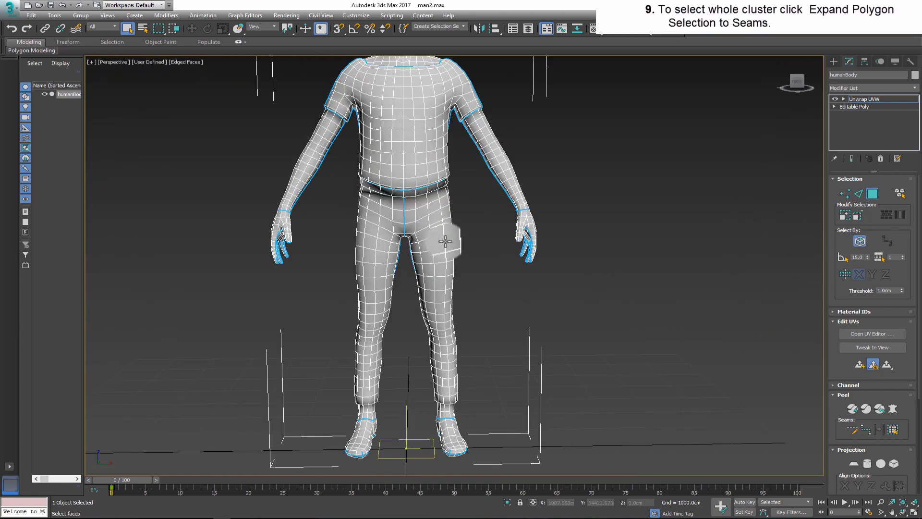
Select the whole leg polygon cluster and fit a vertically aligned planar map
click(442, 242)
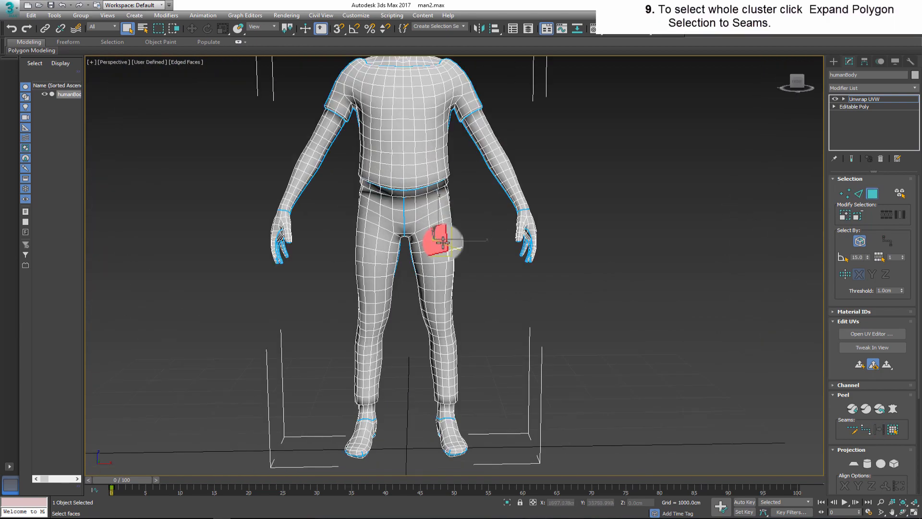
click(894, 430)
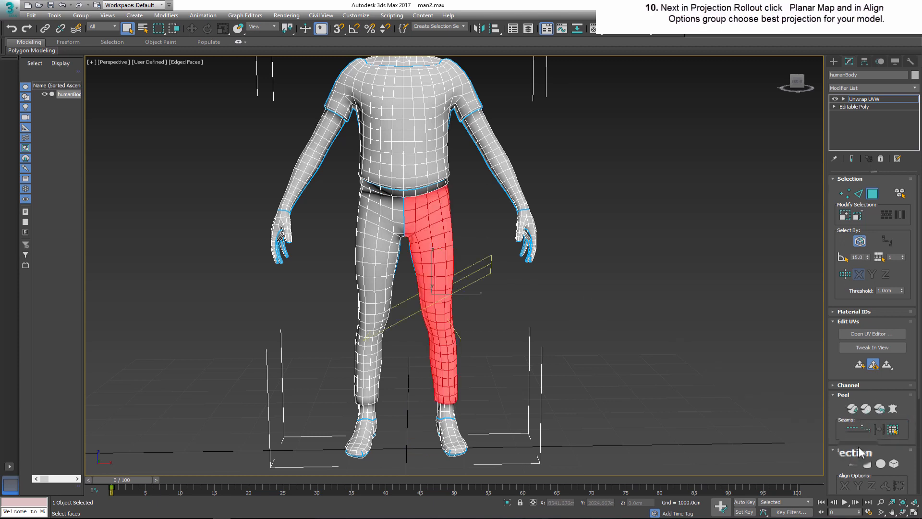
click(855, 467)
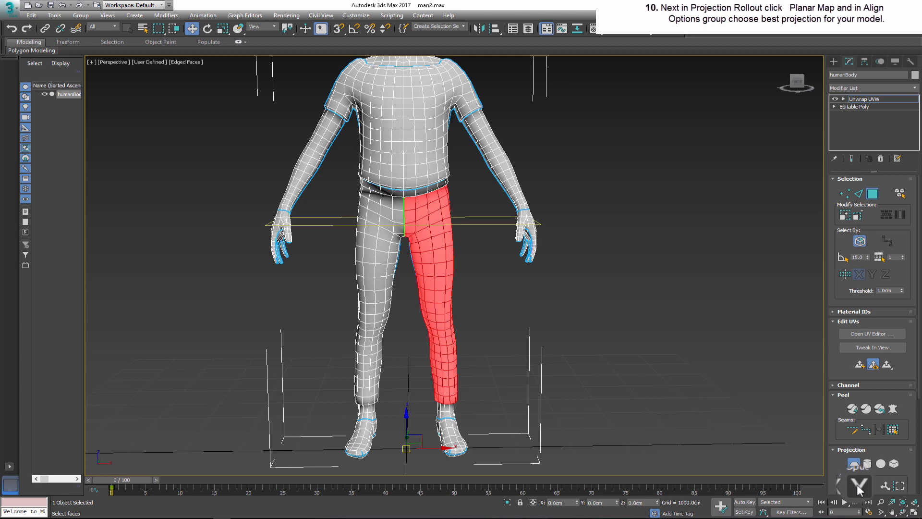
click(859, 490)
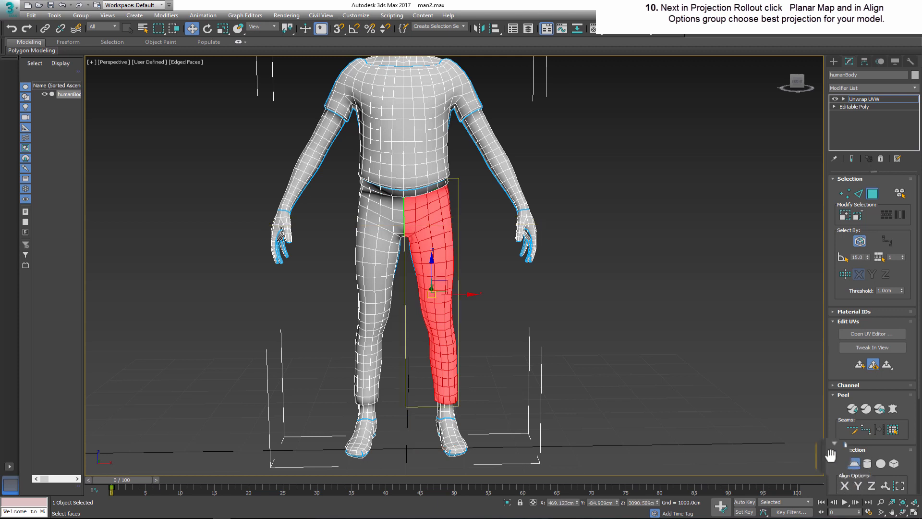
Quick Peel the leg cluster into a flat UV island
click(853, 409)
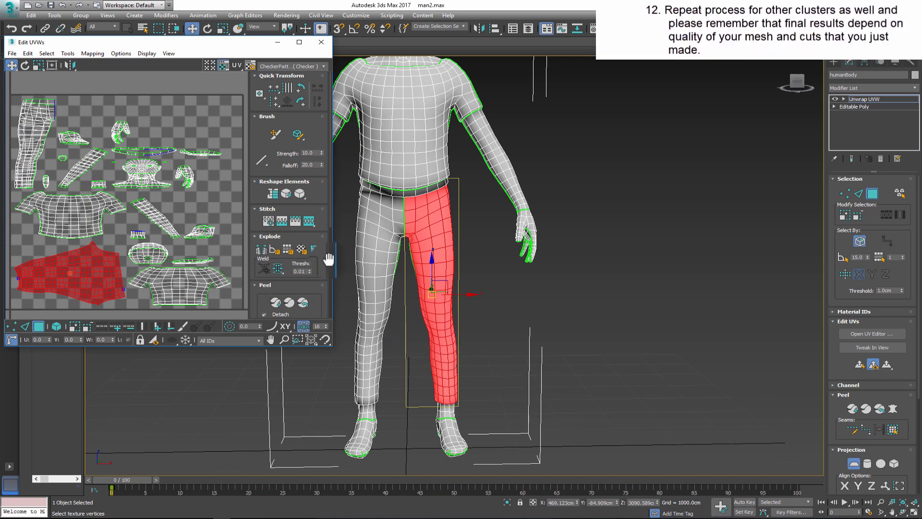
Planar-map the second leg from a seam-bounded face selection and Quick Peel it flat
click(321, 41)
click(409, 273)
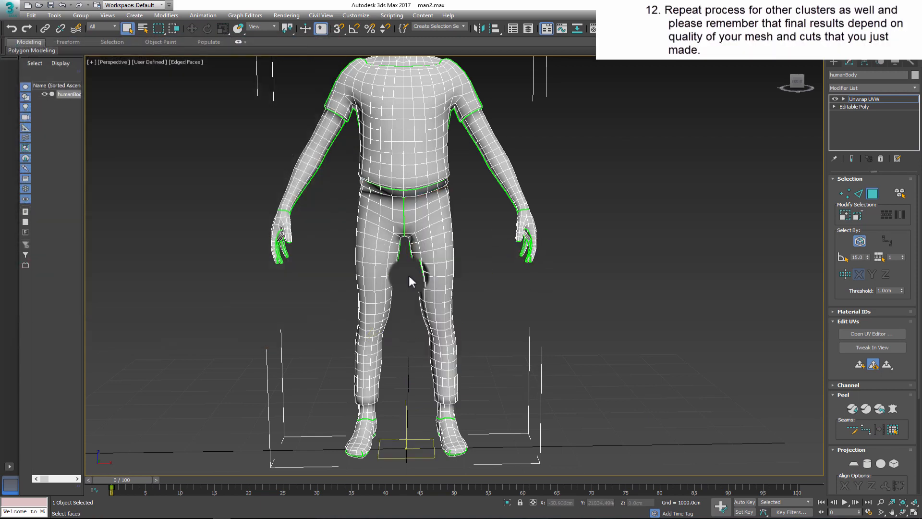
click(382, 268)
click(892, 430)
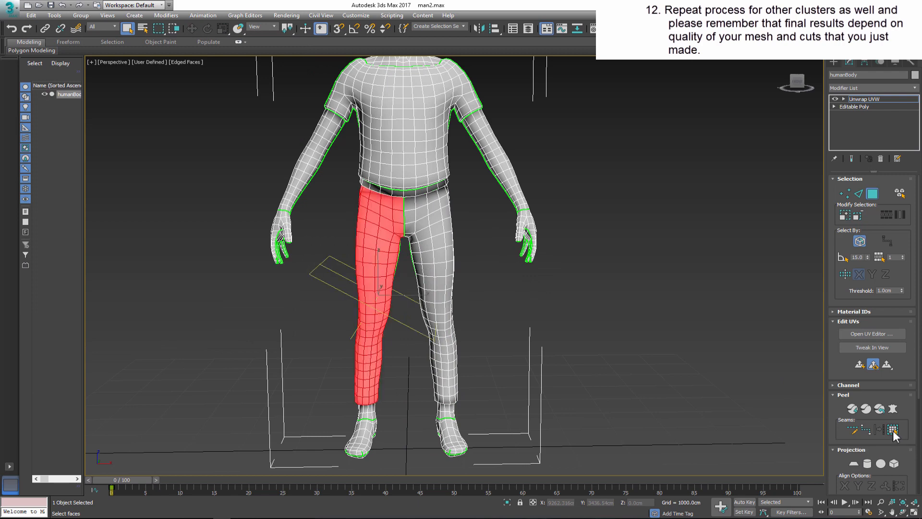
click(854, 463)
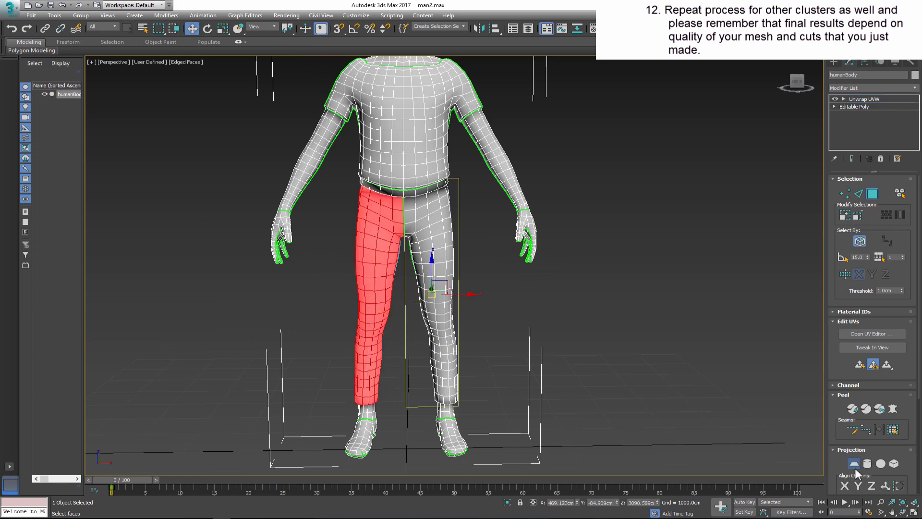
click(851, 408)
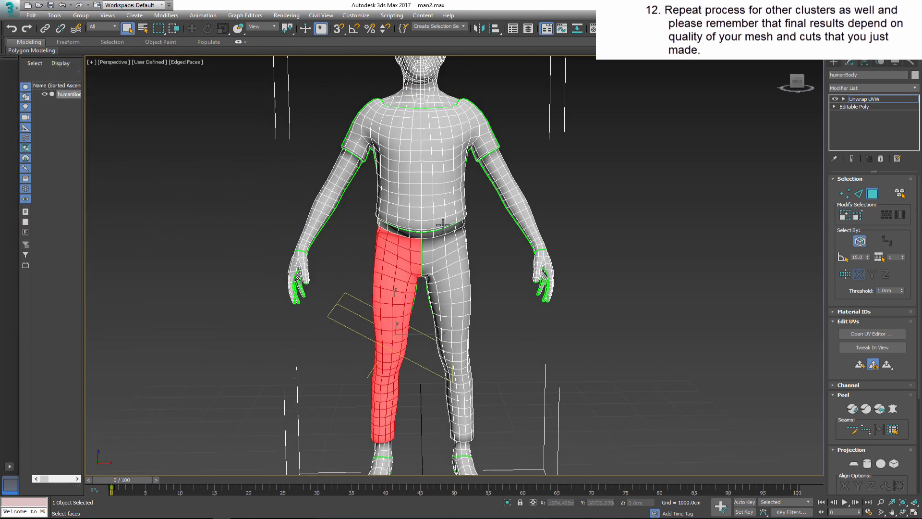
Planar-map and Quick Peel the forearm cluster into a flat UV island
click(326, 210)
click(853, 463)
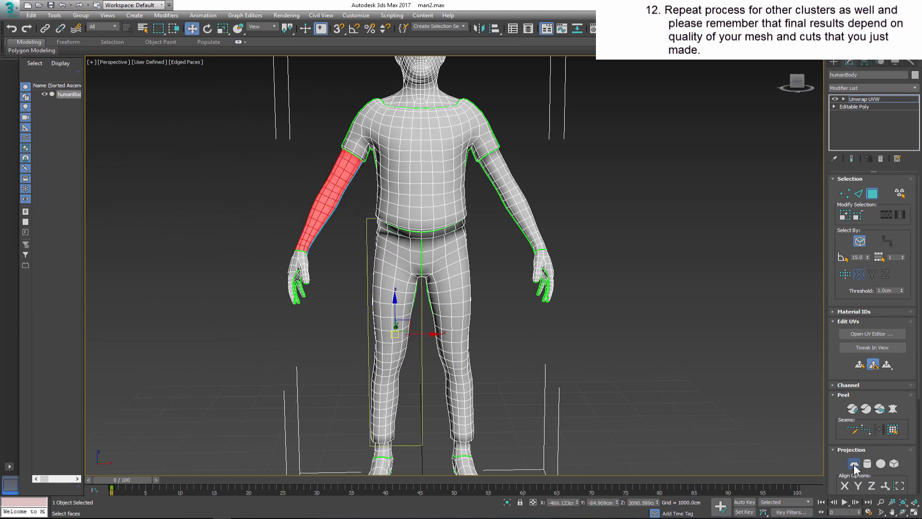
click(856, 485)
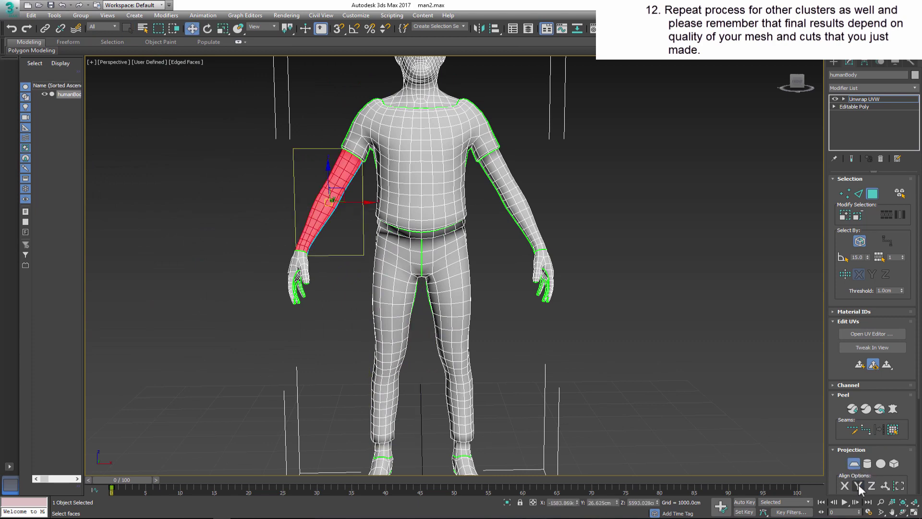
click(851, 408)
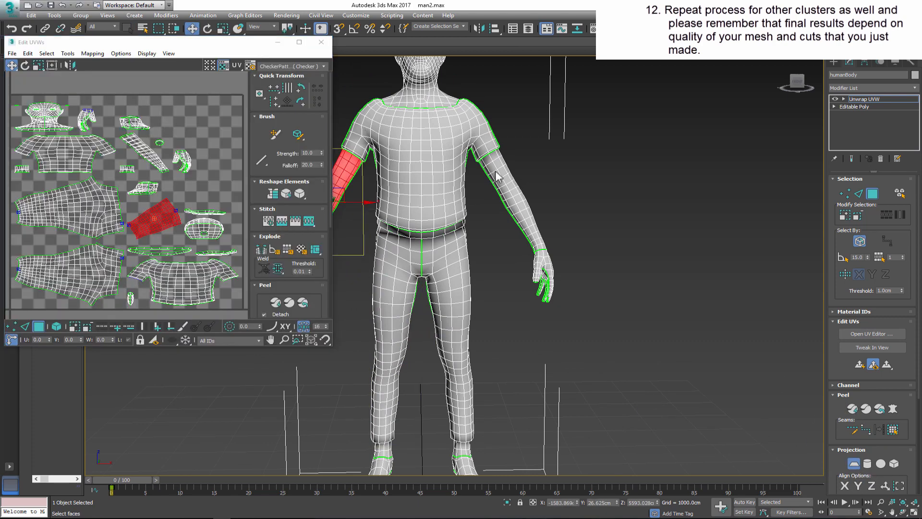
Planar-map and Quick Peel the other arm cluster into a flat UV island
key(q)
click(525, 214)
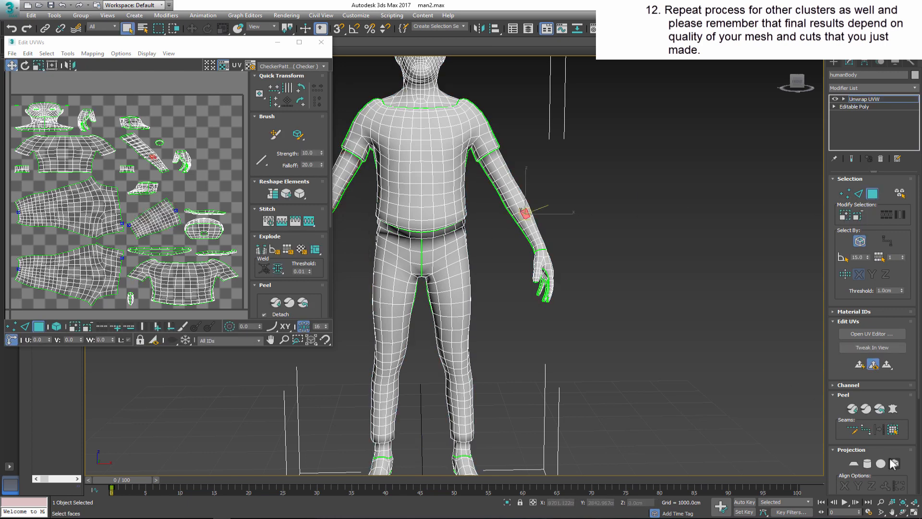
click(893, 429)
click(853, 464)
click(851, 408)
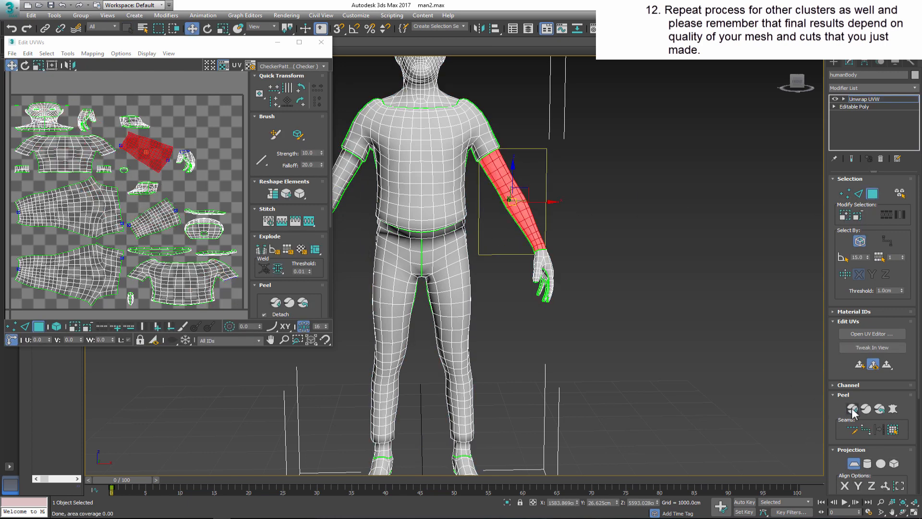
click(322, 42)
Planar-map and Quick Peel the shirt cluster from the front and again from the back
click(438, 201)
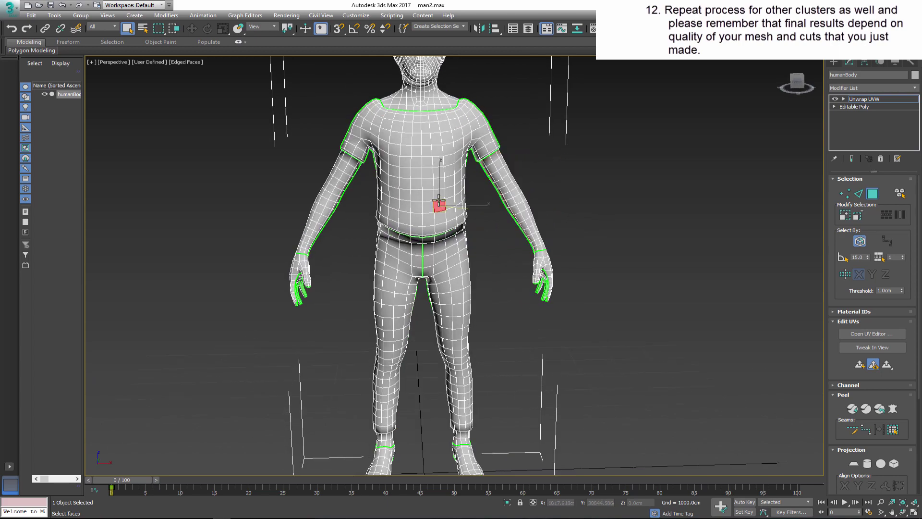
click(893, 430)
click(854, 463)
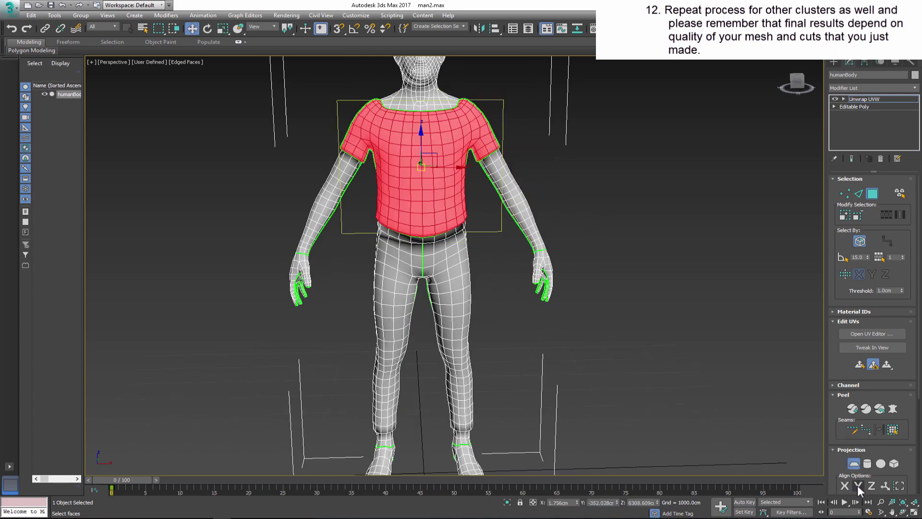
click(851, 409)
alt+middle_drag(387, 279, 452, 210)
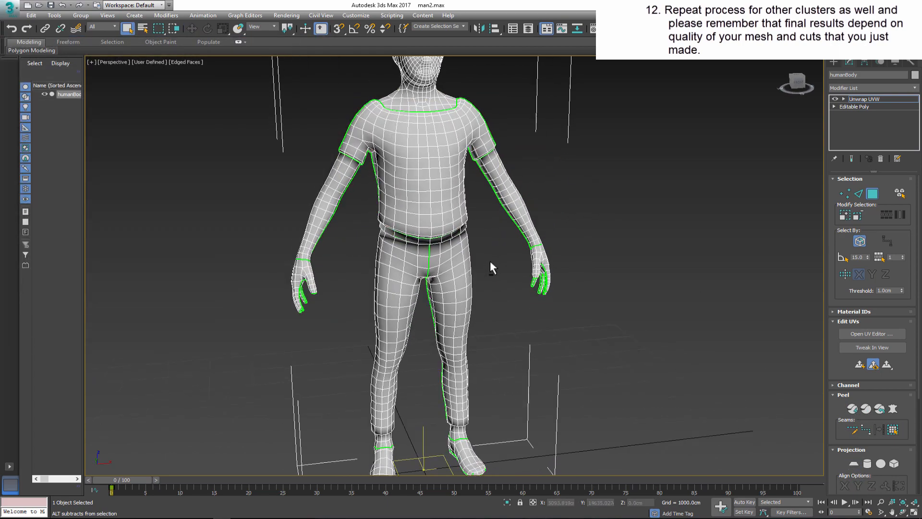
click(893, 430)
click(854, 463)
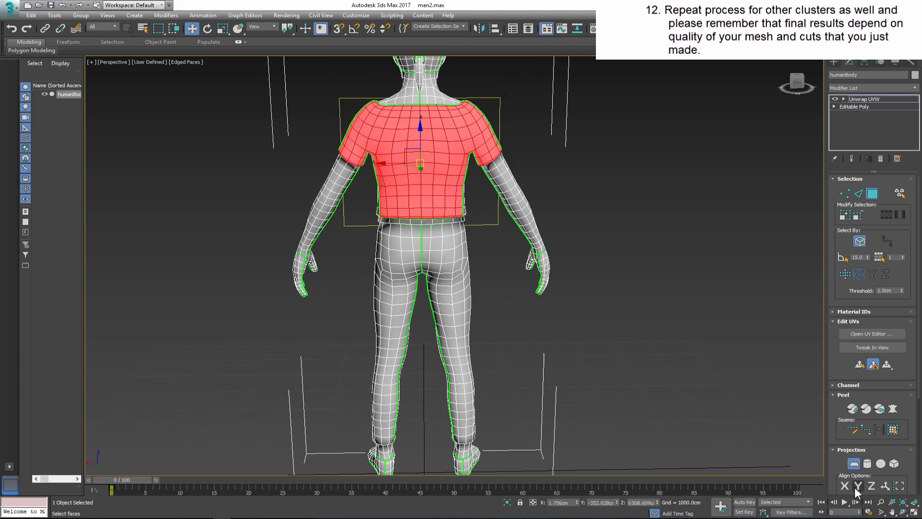
click(851, 408)
click(320, 41)
scroll(342, 247, up, 3)
Convert the waist edge loop to a seam, then planar-map and peel the waistband
key(2)
scroll(425, 206, up, 3)
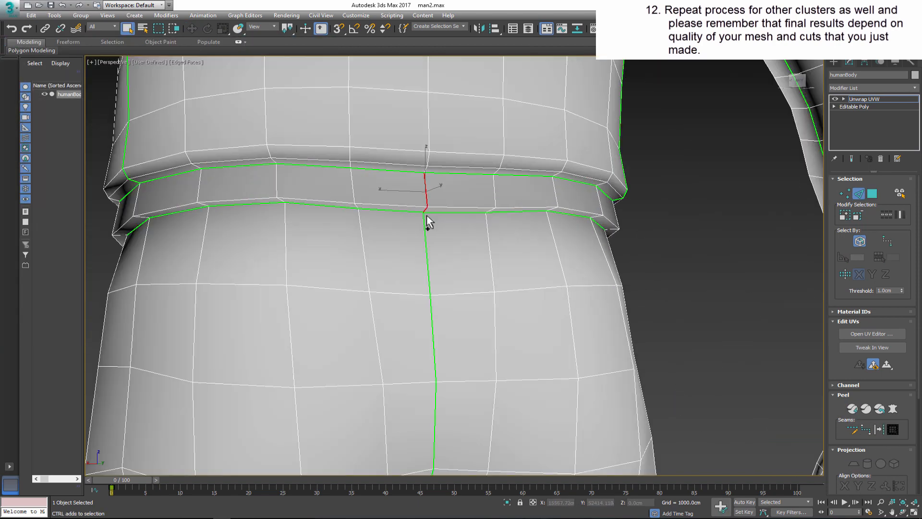
click(879, 428)
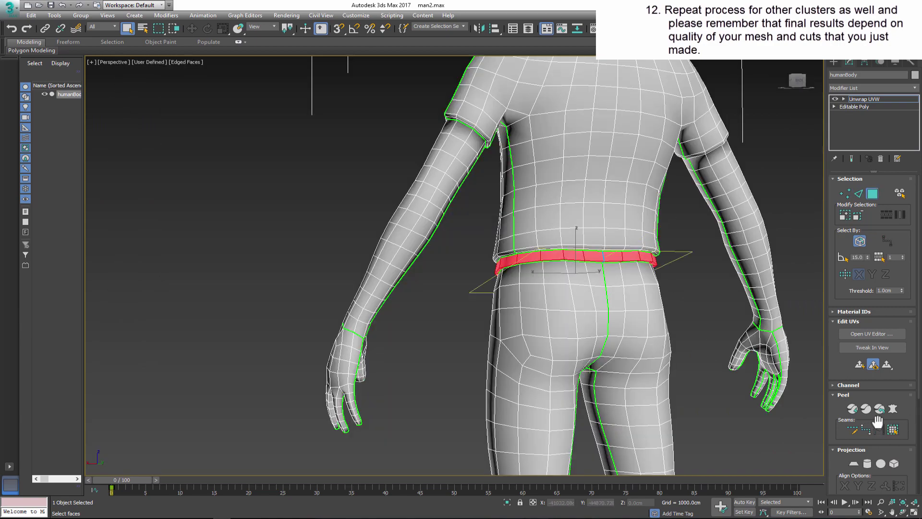
click(853, 463)
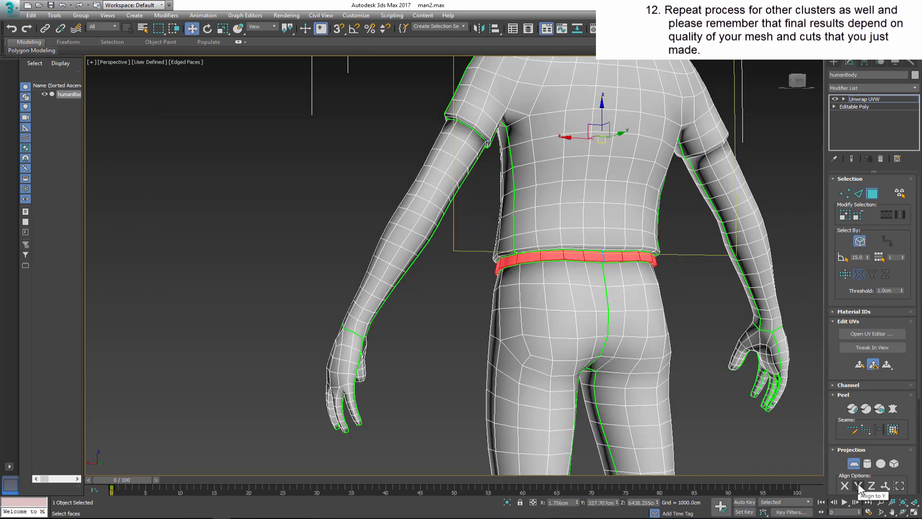
click(852, 409)
click(333, 38)
Planar-map and Quick Peel each hand into its own UV island
mouse_move(377, 151)
middle_down()
mouse_move(502, 226)
mouse_move(513, 103)
middle_up()
click(331, 317)
click(854, 463)
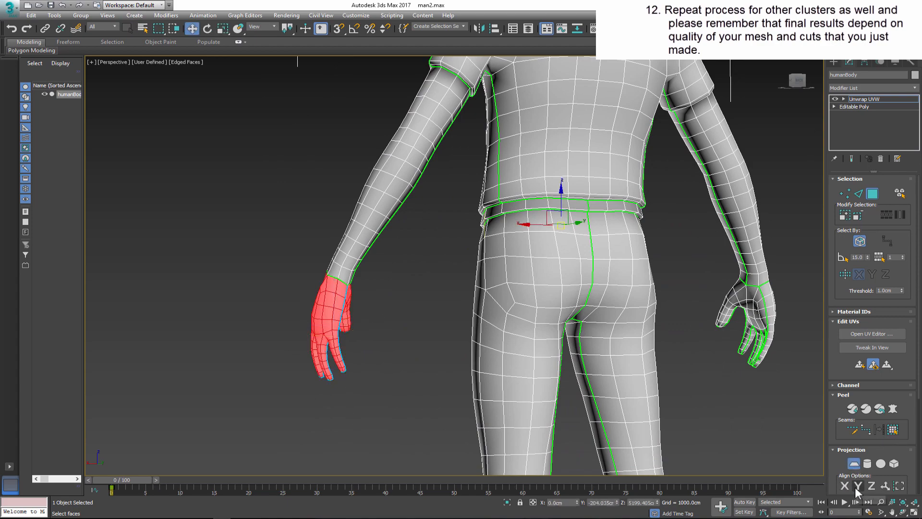
alt+middle_drag(741, 434, 815, 433)
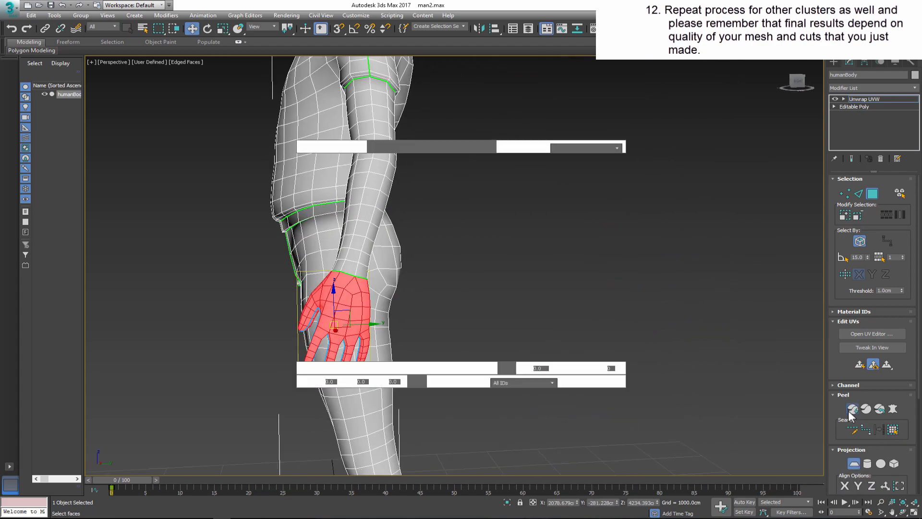
click(851, 409)
click(321, 42)
key(shift+z)
click(176, 303)
click(853, 463)
click(851, 408)
click(328, 41)
Planar-map and peel the raised foot's sole and the second sole from below
alt+middle_drag(505, 252, 504, 145)
click(480, 241)
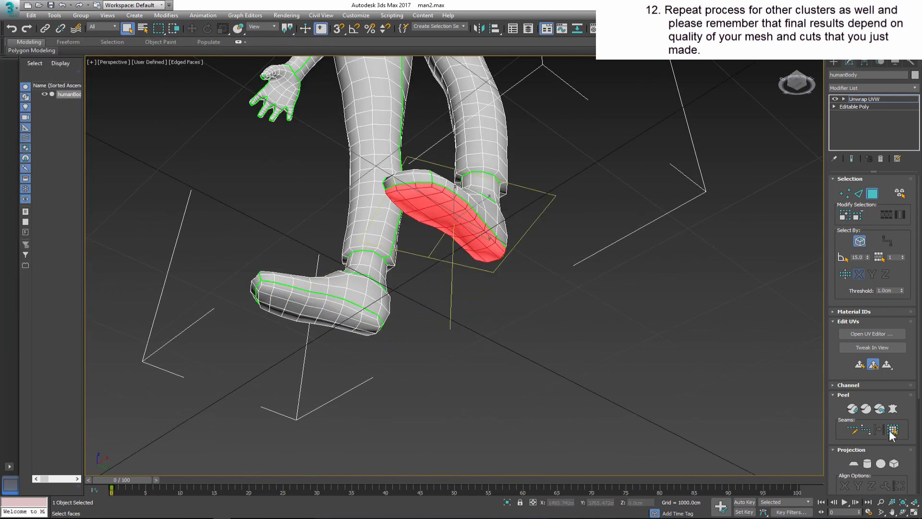
click(852, 463)
click(853, 463)
click(851, 408)
click(242, 29)
click(317, 310)
click(855, 463)
click(851, 409)
click(322, 42)
Peel the other foot's sole and planar-map and peel the shoe upper cluster
alt+middle_drag(504, 252, 504, 180)
click(441, 303)
click(855, 463)
click(851, 409)
click(323, 47)
click(353, 278)
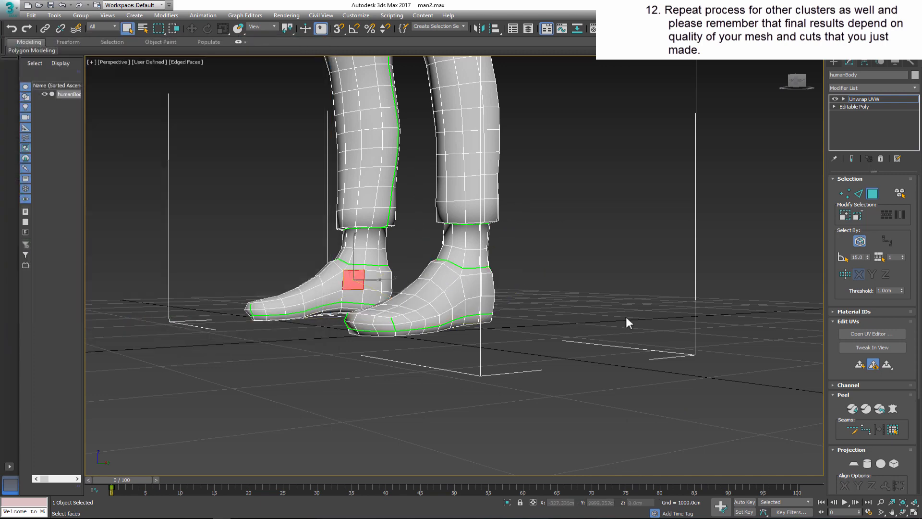
click(892, 429)
click(853, 463)
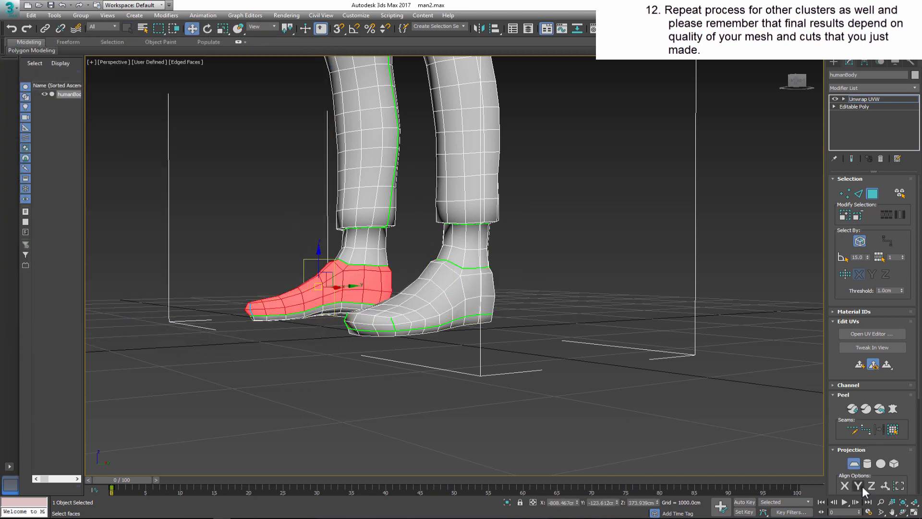
click(866, 409)
click(321, 42)
click(858, 193)
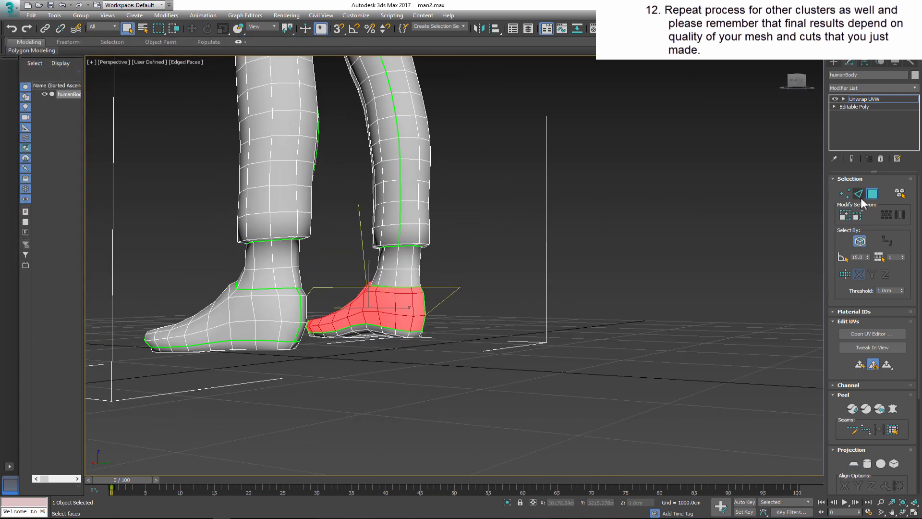
Select the ankle band faces out to the seams and peel them into the UV layout
alt+middle_drag(414, 263, 203, 251)
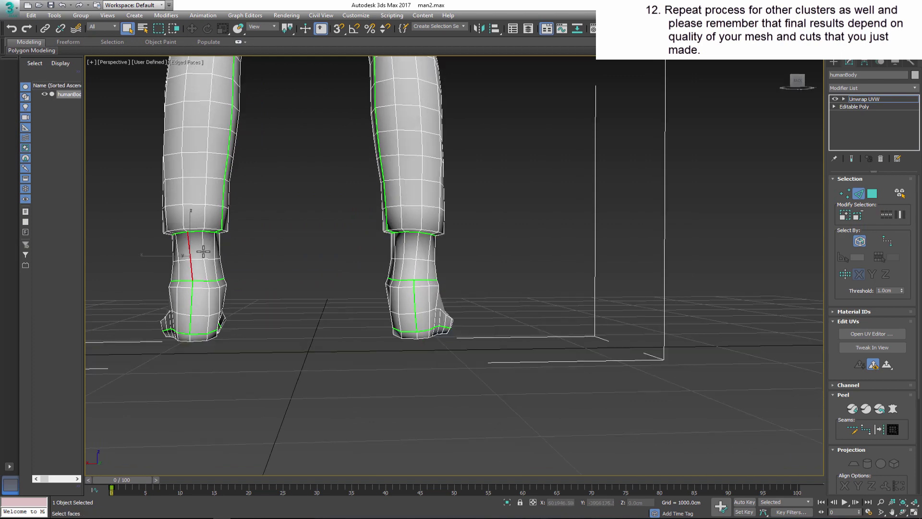
key(3)
click(411, 256)
click(892, 429)
key(w)
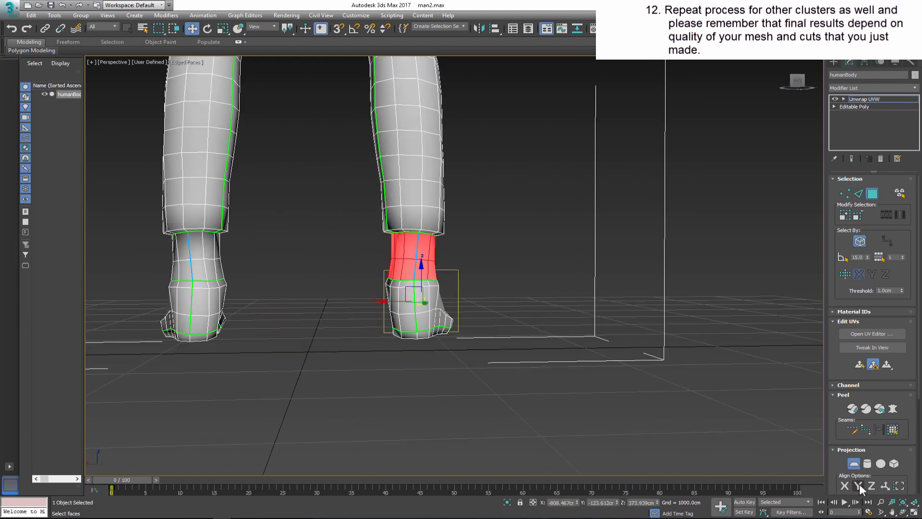
click(852, 408)
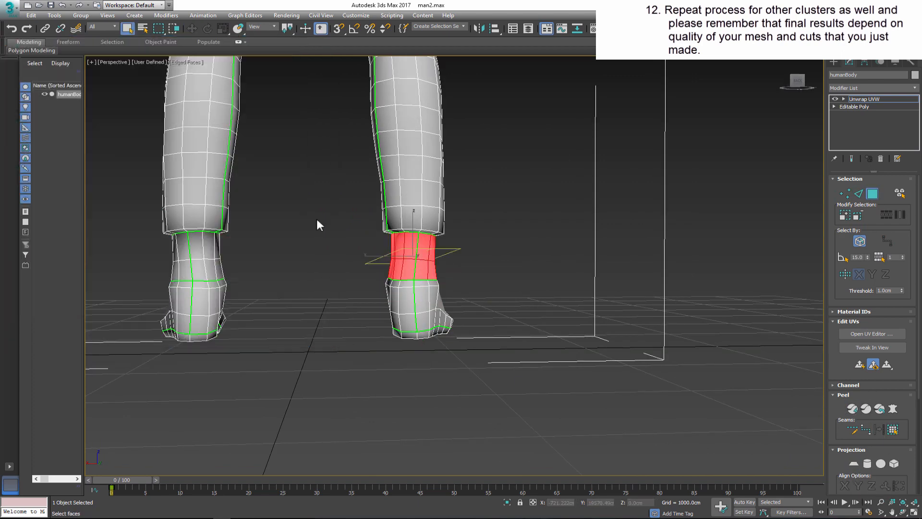
click(199, 260)
click(852, 408)
Project the scalp faces with a planar map and check the cluster in the UV editor
mouse_move(320, 100)
alt+middle_down()
mouse_move(477, 265)
mouse_move(403, 216)
mouse_move(432, 187)
alt+middle_up()
click(421, 201)
click(893, 430)
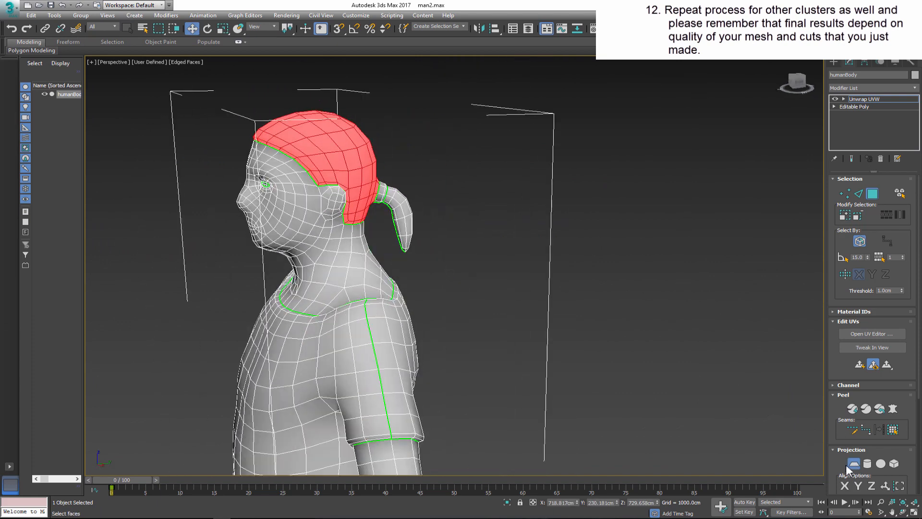
click(853, 464)
click(852, 409)
scroll(94, 173, up, 5)
Planar-project the ponytail faces in two passes and peel them into a UV island
click(321, 42)
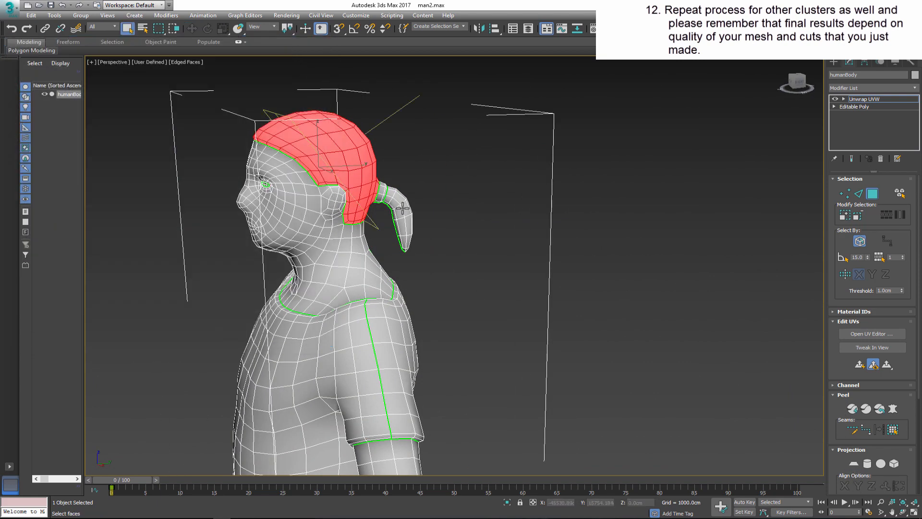
click(400, 217)
click(853, 463)
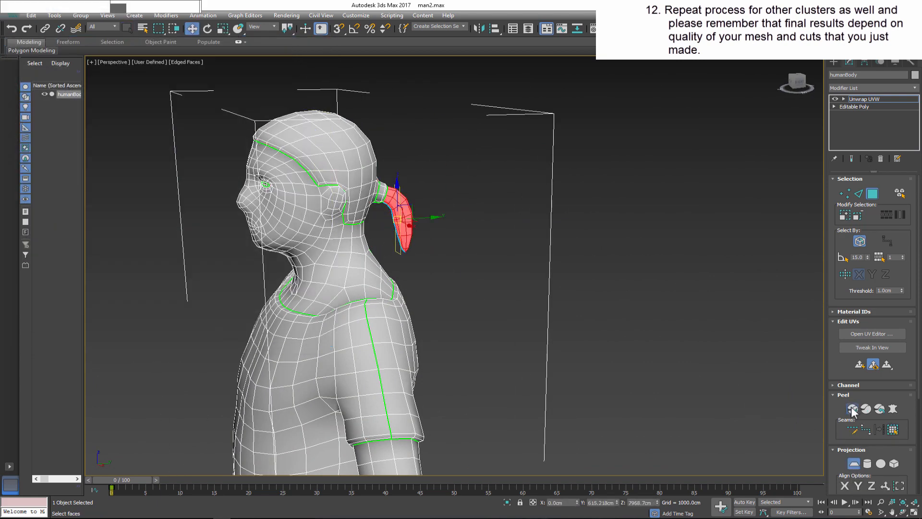
click(852, 408)
click(320, 41)
click(385, 191)
click(853, 463)
click(852, 408)
middle_drag(187, 313, 170, 256)
scroll(170, 255, up, 3)
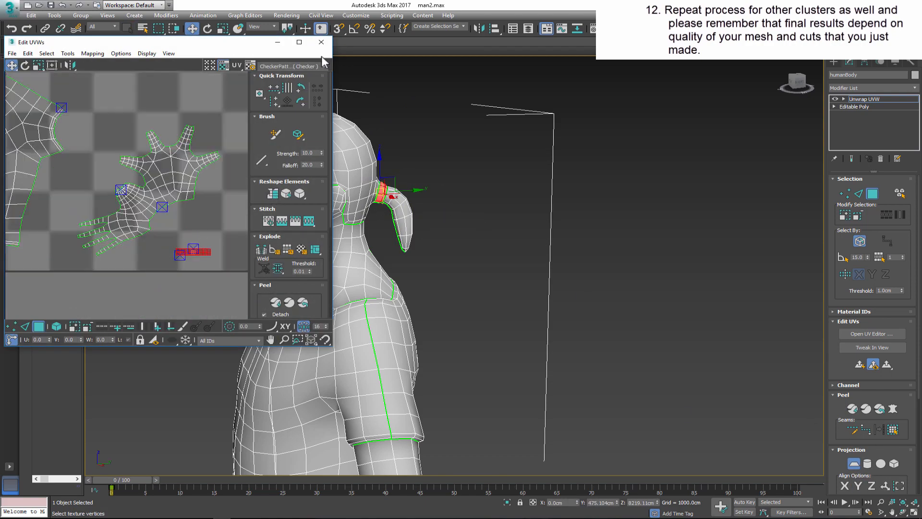
click(321, 41)
scroll(422, 241, down, 3)
Project and peel the left and right eye openings into UV islands
alt+middle_drag(422, 241, 479, 283)
scroll(479, 283, up, 5)
click(329, 121)
click(853, 463)
click(852, 408)
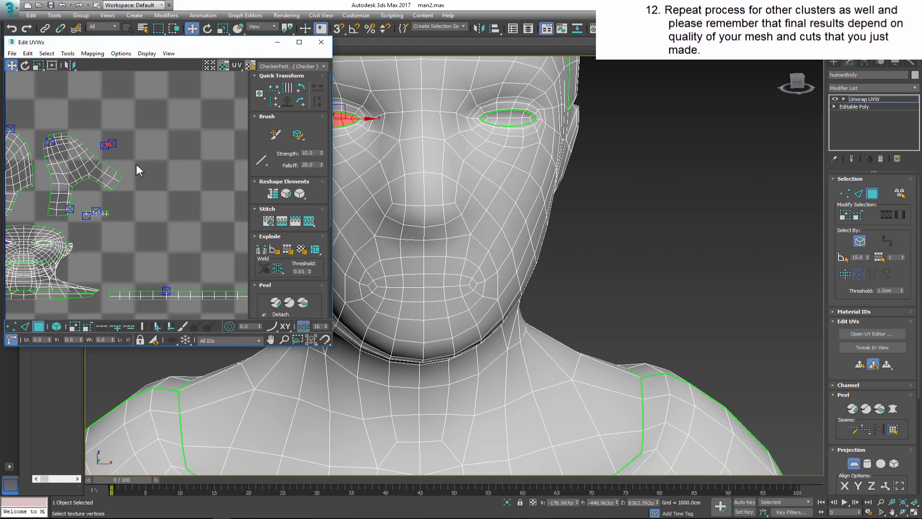
click(321, 41)
click(502, 121)
click(891, 430)
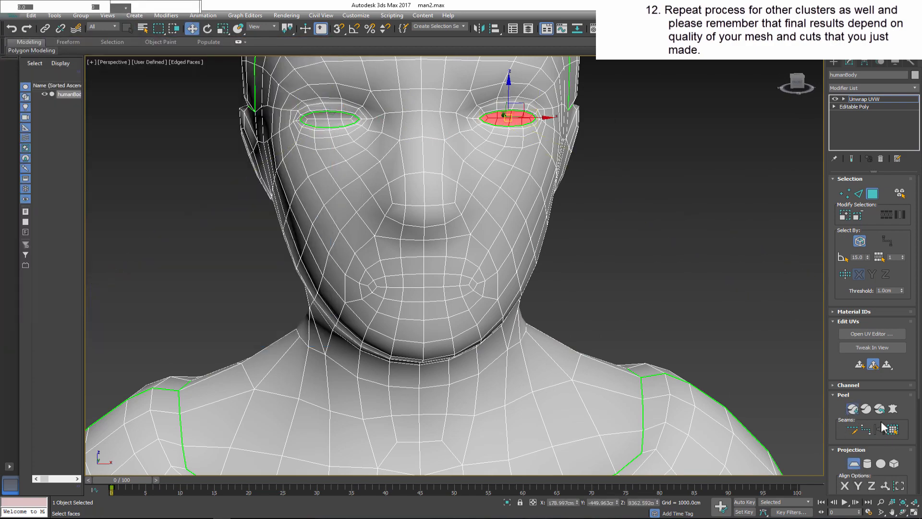
click(852, 408)
click(320, 41)
Grow a neck face to the seams and planar-project the head-and-neck cluster
mouse_move(404, 217)
alt+middle_down()
mouse_move(437, 209)
mouse_move(404, 230)
alt+middle_up()
click(349, 247)
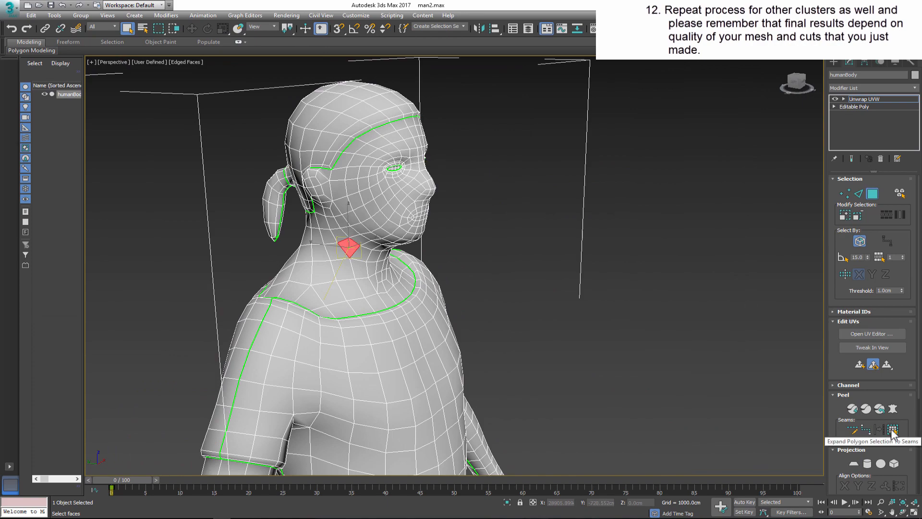
click(893, 431)
click(853, 464)
scroll(156, 210, down, 3)
scroll(176, 230, up, 3)
scroll(176, 230, down, 3)
scroll(202, 239, up, 2)
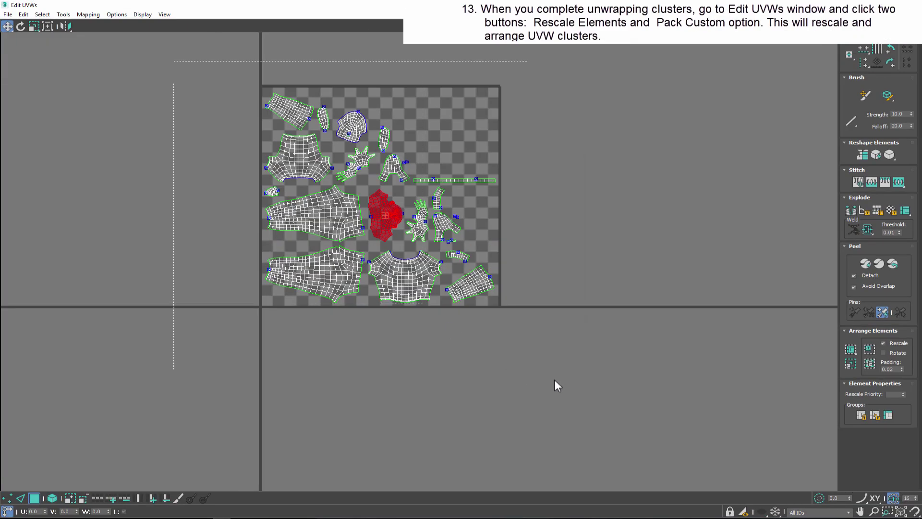
Select all clusters, Rescale Elements to consistent density and Pack Custom into the UV square
key(ctrl+a)
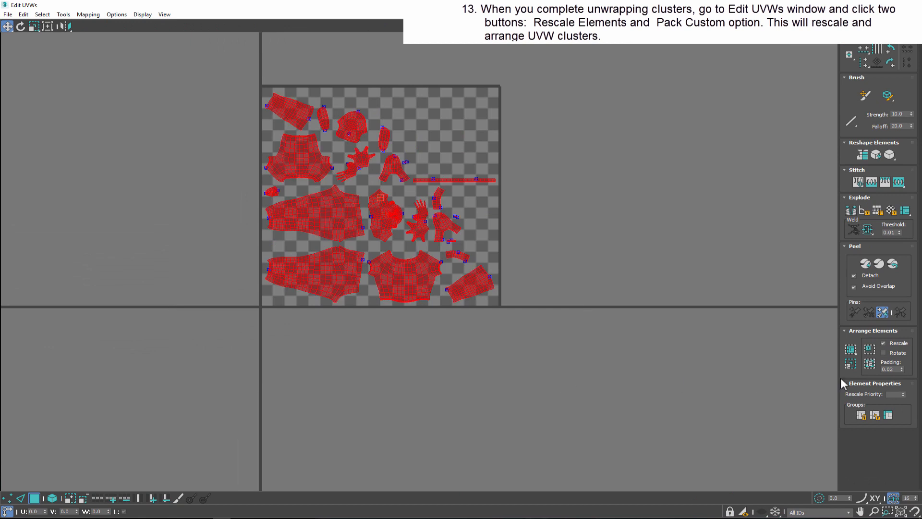
click(848, 363)
click(851, 352)
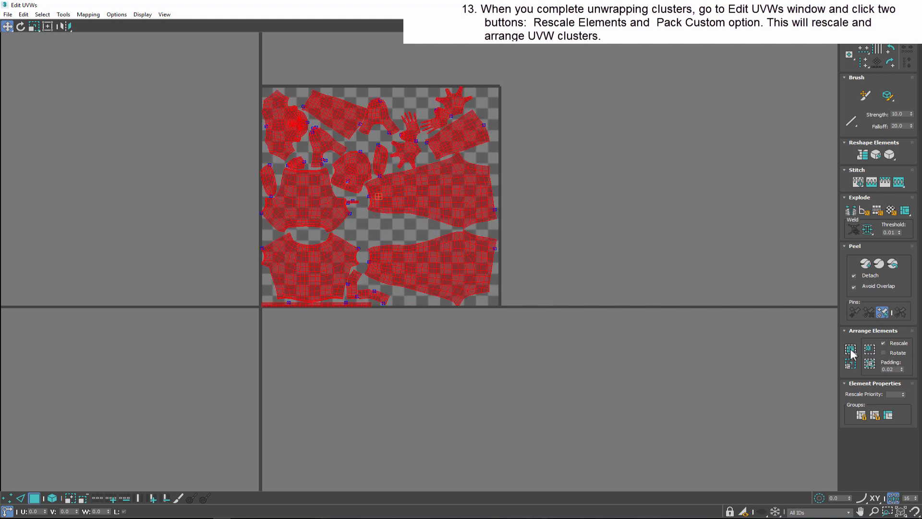
middle_drag(617, 344, 614, 404)
scroll(455, 192, up, 2)
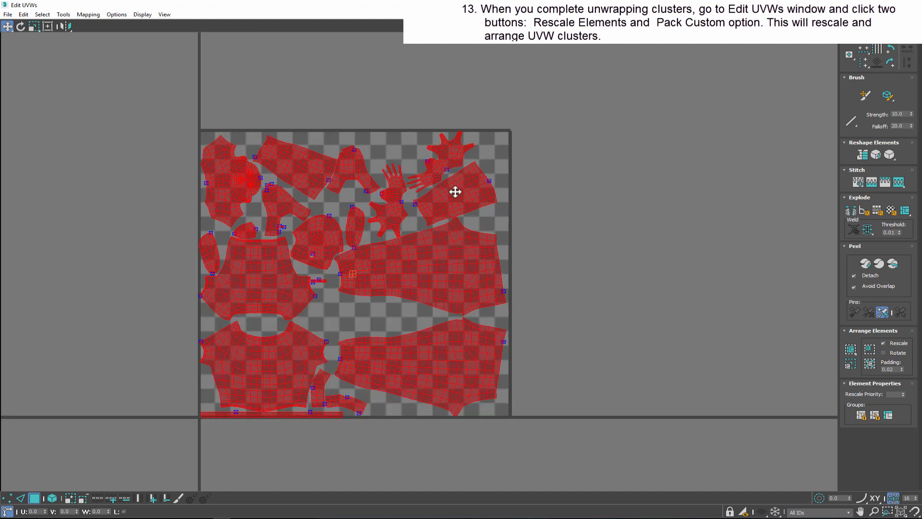
scroll(455, 192, up, 2)
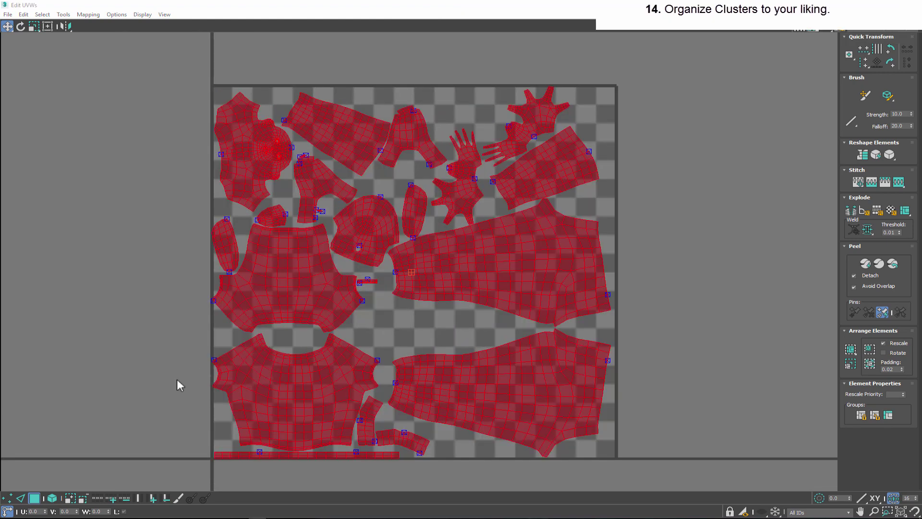
Move the shirt cluster off-grid left and the small L-shaped cluster off-grid right
click(176, 379)
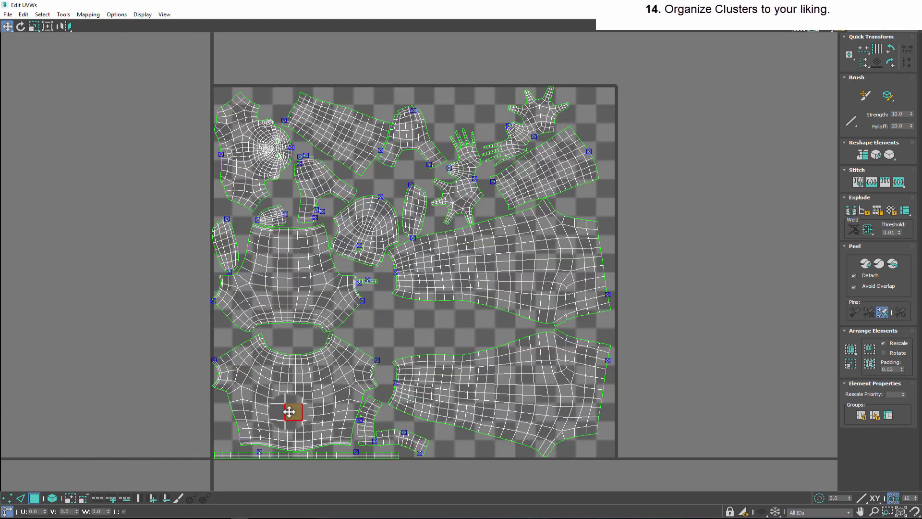
click(344, 435)
drag(278, 407, 36, 392)
drag(385, 456, 381, 487)
mouse_move(367, 429)
mouse_down()
mouse_move(326, 439)
mouse_move(570, 454)
mouse_move(670, 397)
mouse_up()
drag(416, 441, 705, 306)
Move the large cluster with its top band off left, rotate it upright, and park a strip upper left
click(303, 303)
click(70, 497)
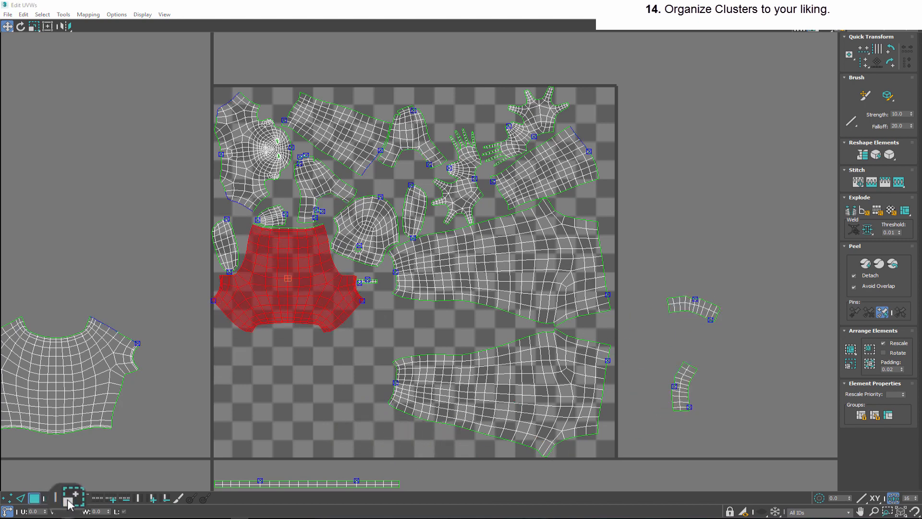
drag(288, 309, 93, 253)
key(e)
mouse_move(126, 195)
mouse_down()
mouse_move(146, 182)
mouse_move(68, 257)
mouse_up()
click(200, 212)
click(226, 247)
click(8, 25)
mouse_move(225, 247)
mouse_down()
mouse_move(699, 197)
mouse_move(109, 99)
mouse_up()
Place a second strip beside the first, nudge the head cluster and rotate a small piece upright
click(414, 212)
drag(419, 223, 139, 112)
mouse_move(233, 168)
mouse_down()
mouse_move(691, 169)
mouse_move(644, 186)
mouse_up()
key(e)
click(273, 216)
mouse_move(273, 216)
mouse_down()
mouse_move(273, 232)
mouse_move(172, 270)
mouse_up()
key(w)
click(408, 152)
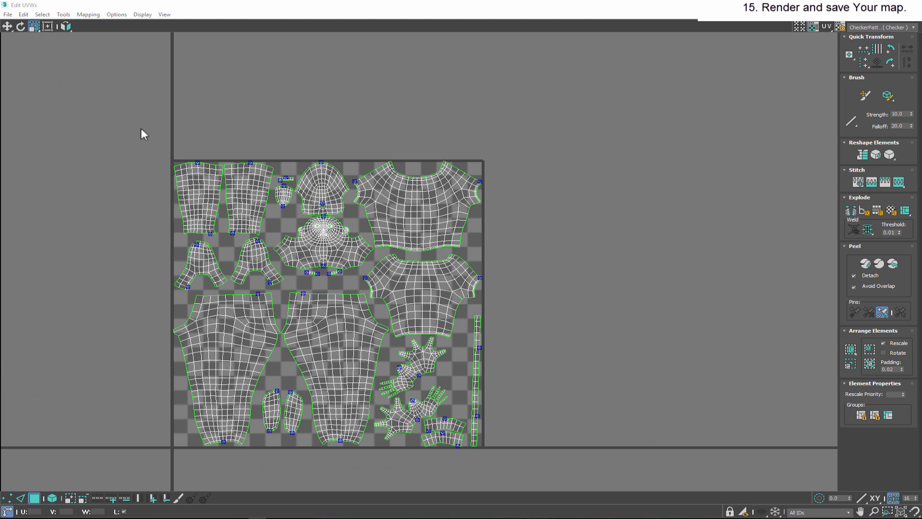
Select all UV pieces and render the UV template via Tools > Render UVW Template
drag(143, 135, 525, 455)
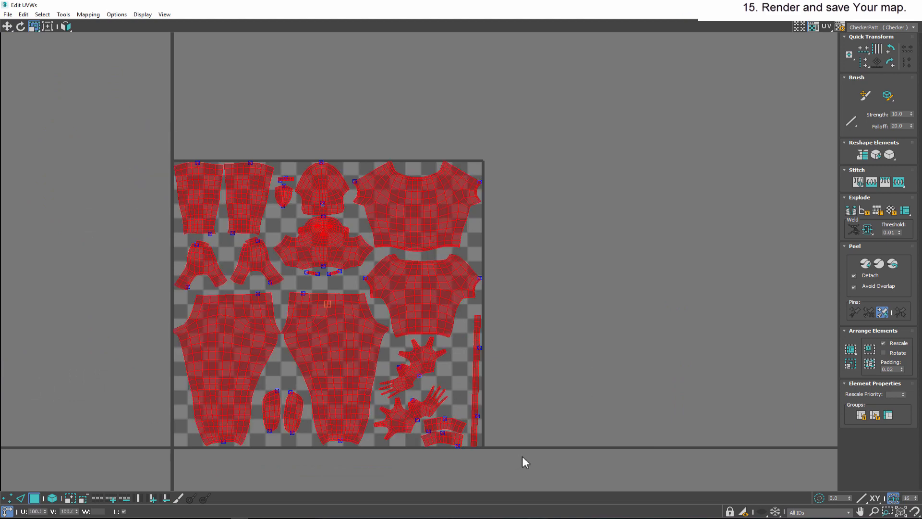
click(64, 14)
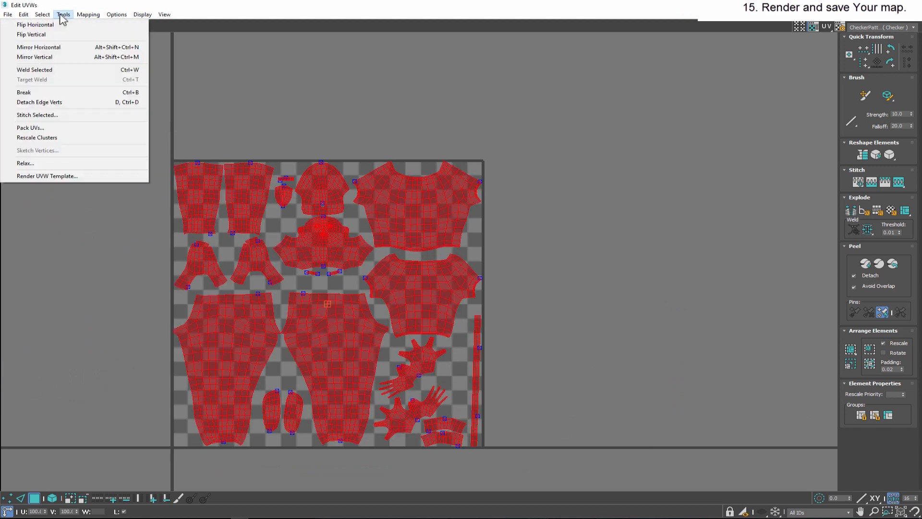
click(67, 177)
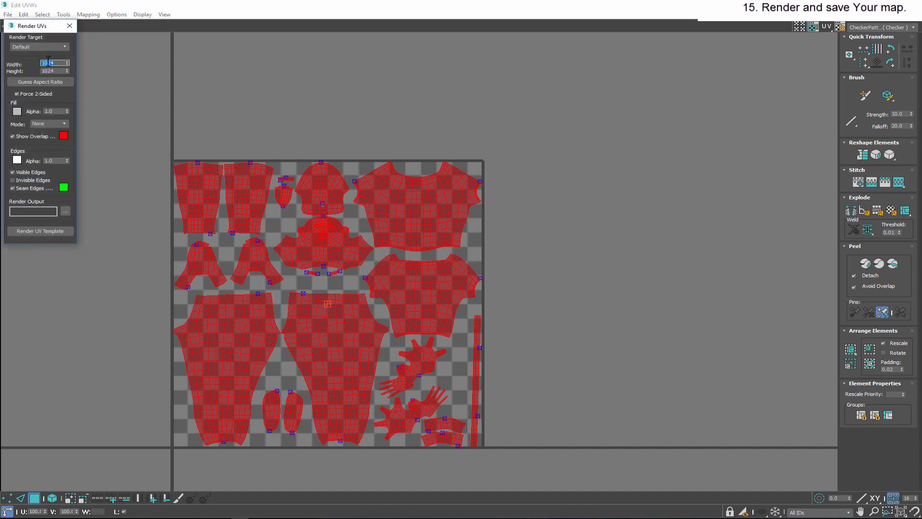
click(32, 231)
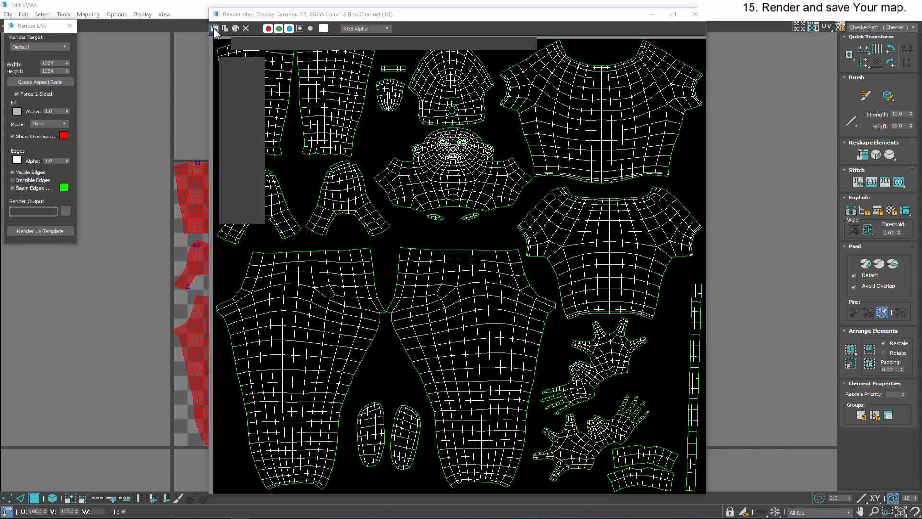
Save the rendered 1024×1024 template as a JPEG image, confirming the quality options
click(215, 27)
click(338, 212)
click(339, 260)
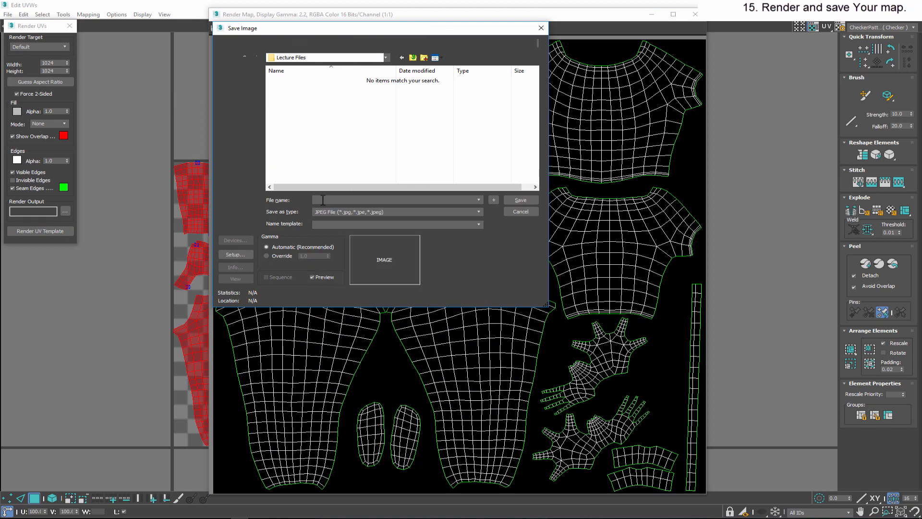
text(character_m)
click(519, 200)
click(352, 217)
Close the render window and orbit the model to preview the checker pattern on its back
click(695, 20)
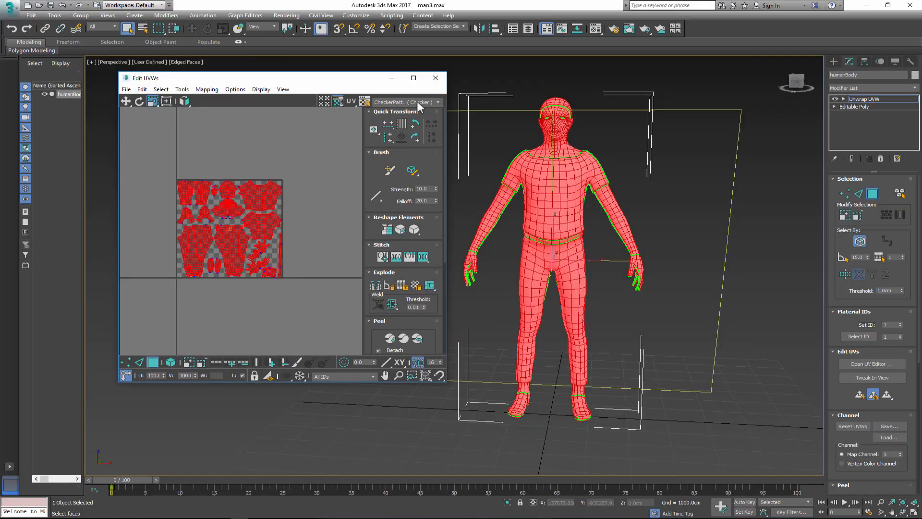
mouse_move(710, 259)
alt+middle_down()
mouse_move(656, 253)
mouse_move(711, 251)
mouse_move(525, 253)
alt+middle_up()
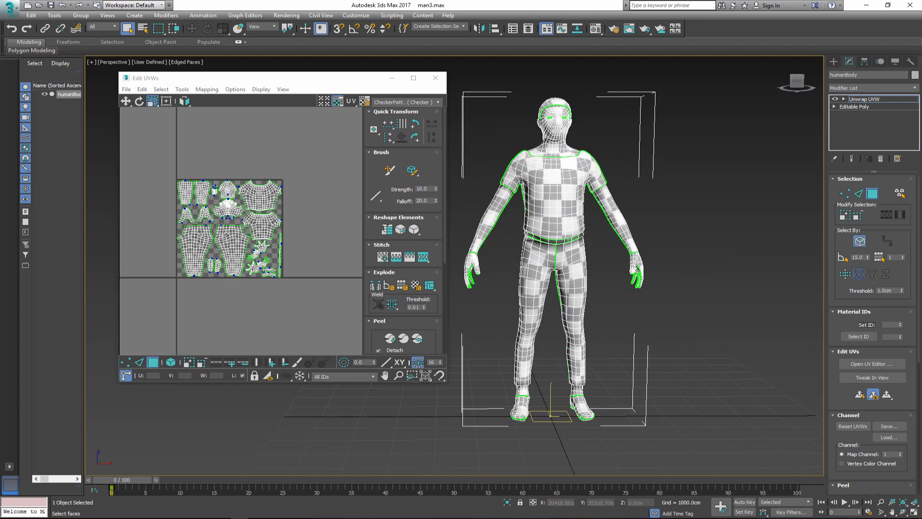